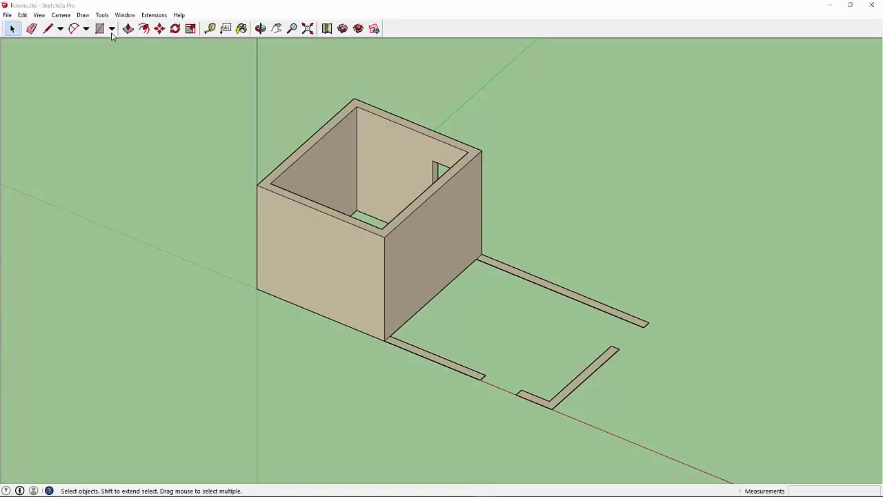
Step: Raise the front floor strip and the L-shaped corner strip into 3-foot low walls
click(128, 28)
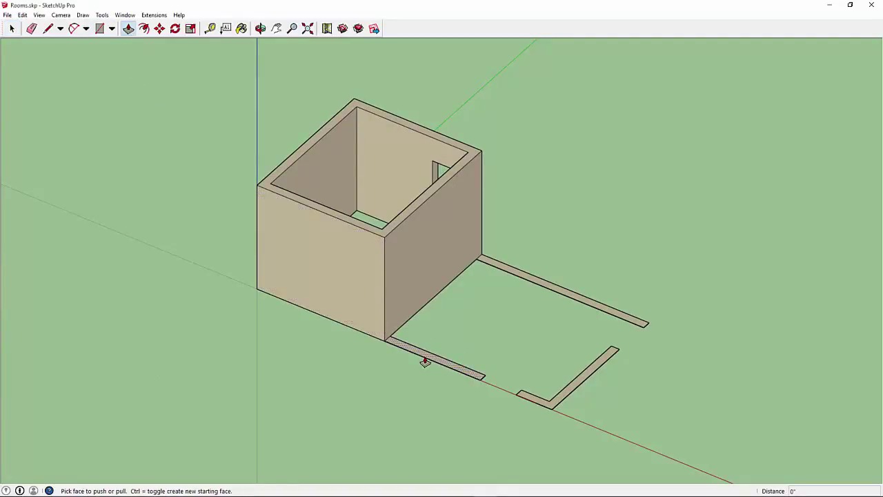
drag(437, 360, 443, 339)
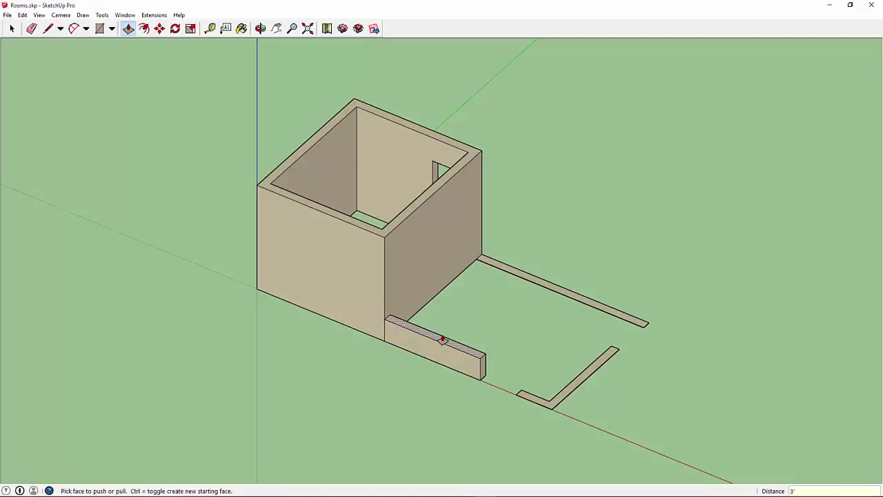
text(3')
key(Return)
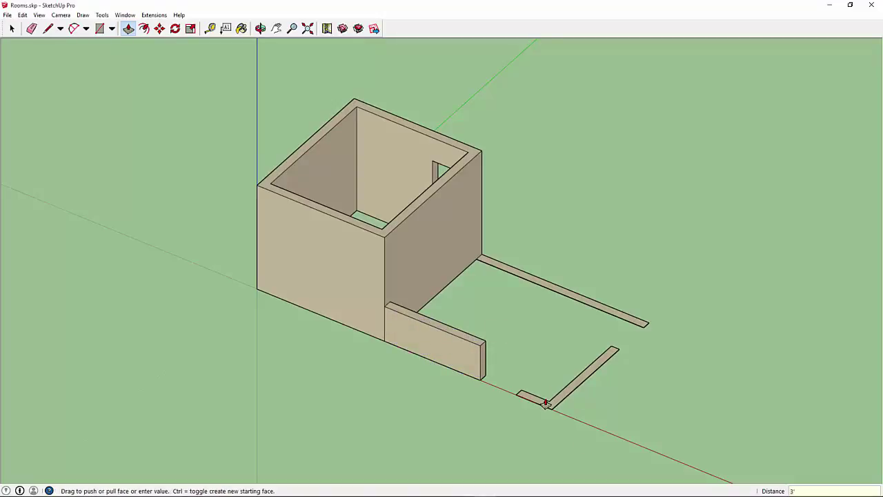
drag(546, 404, 550, 368)
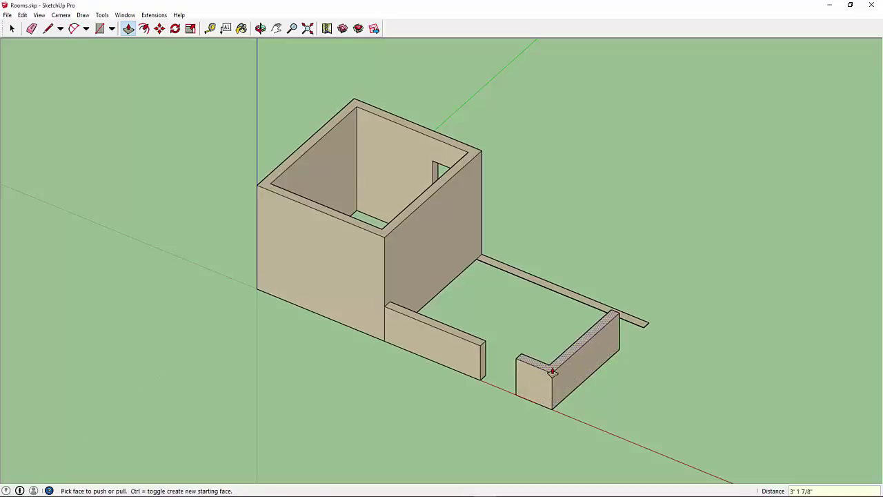
Step: Raise the long back floor strip into a 9-foot wall, replacing a 10-foot first try
click(577, 299)
click(579, 260)
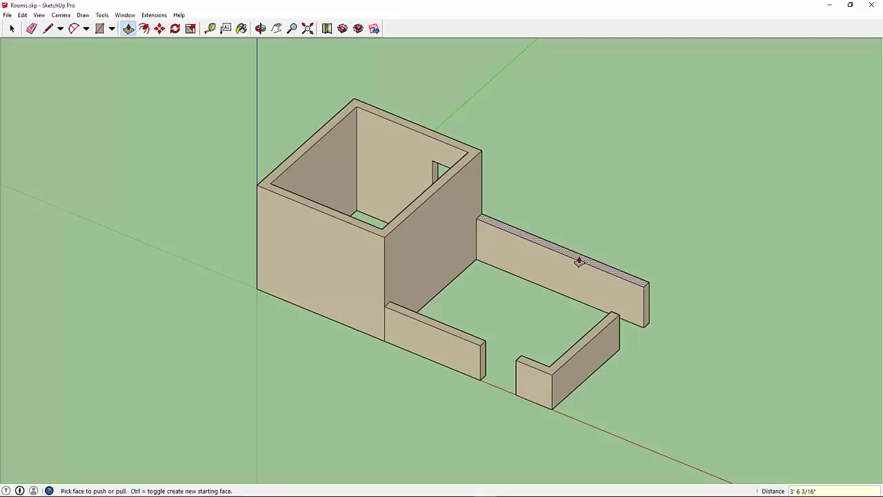
text(10')
key(Return)
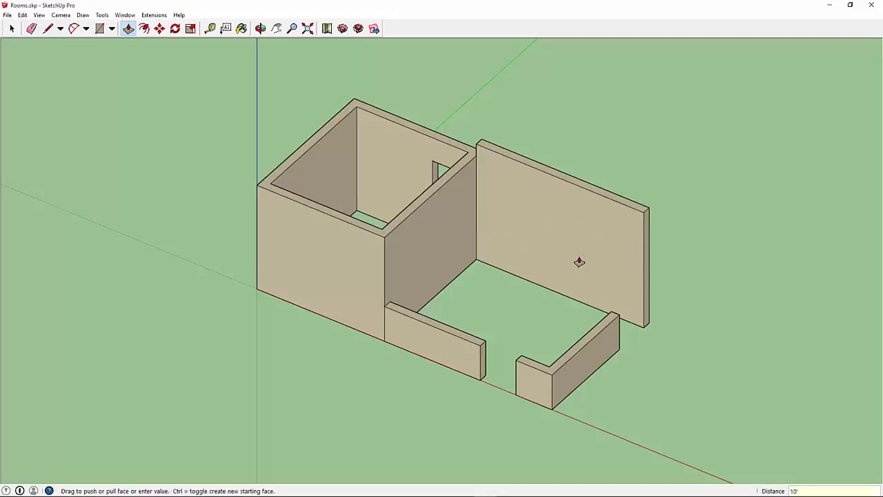
key(ctrl+z)
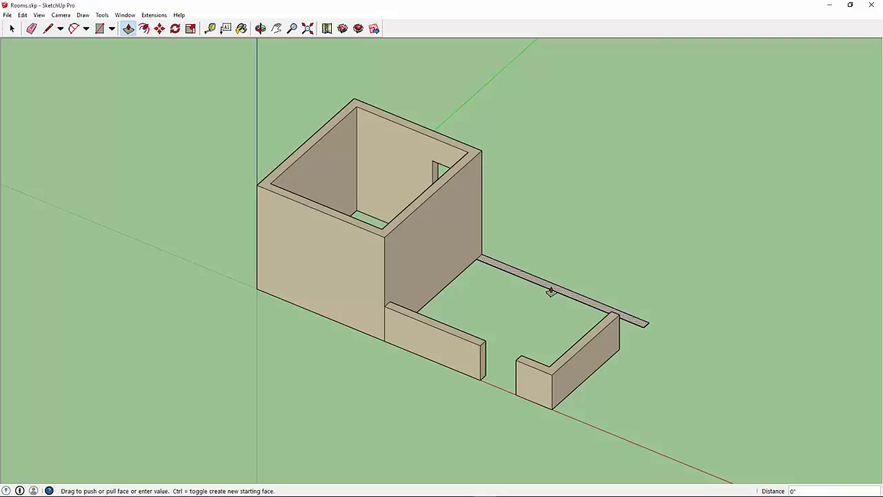
click(391, 235)
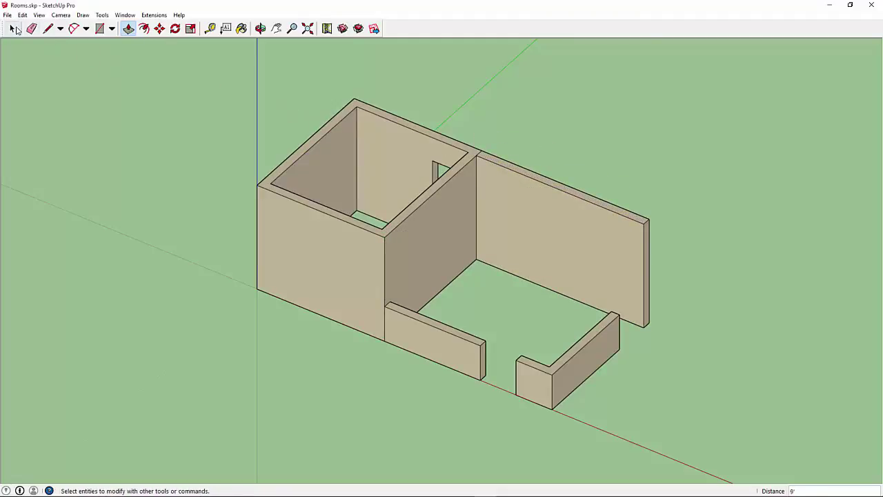
click(13, 29)
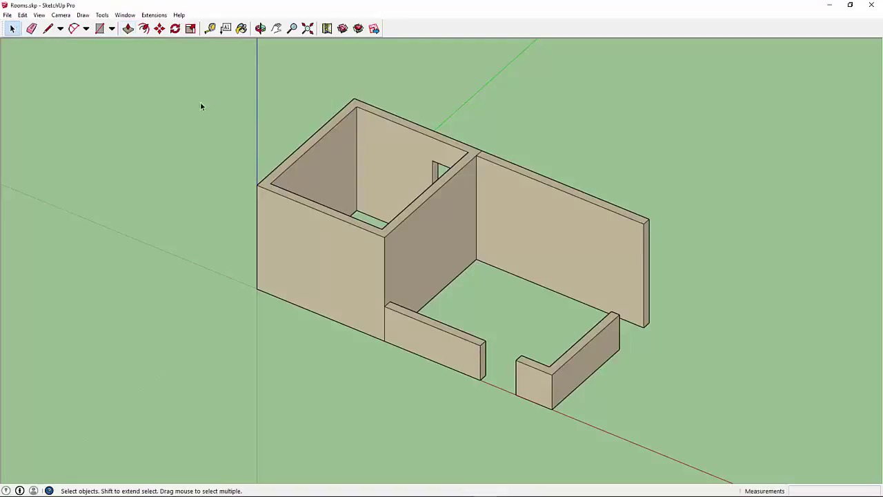
Step: Launch Trimble Connect in the web browser from the Trimble Connect extension menu
click(154, 15)
mouse_move(179, 26)
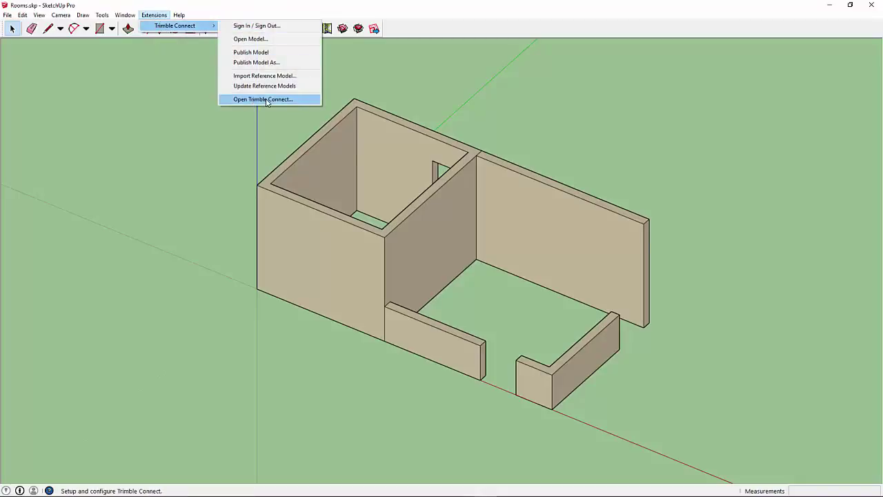
click(260, 101)
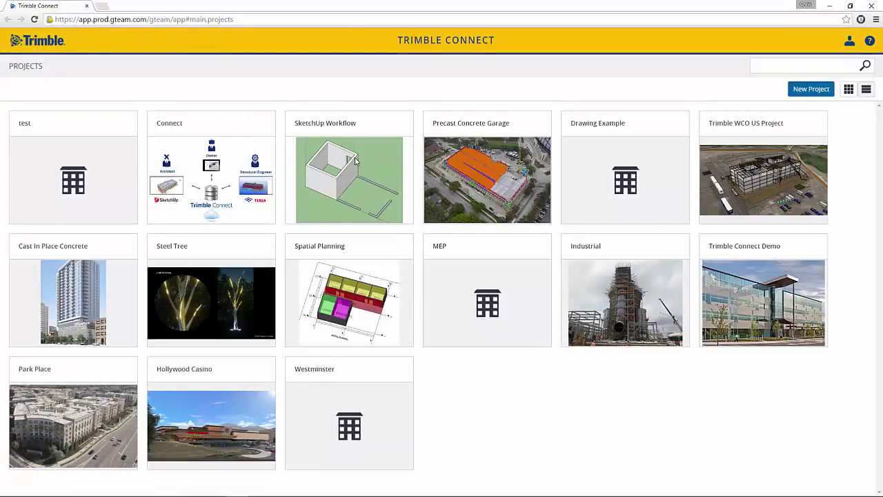
Step: Open the SketchUp Workflow project and select only Rooms.skp to show its details
click(355, 161)
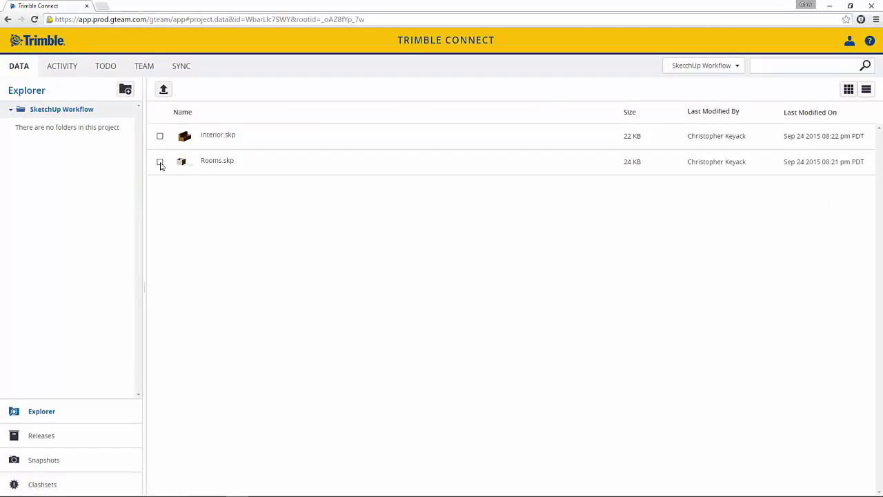
click(160, 162)
click(159, 137)
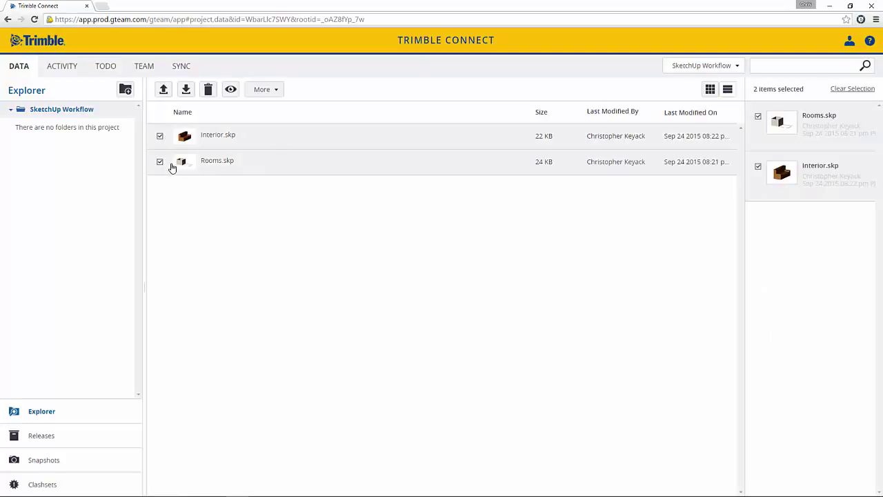
click(159, 162)
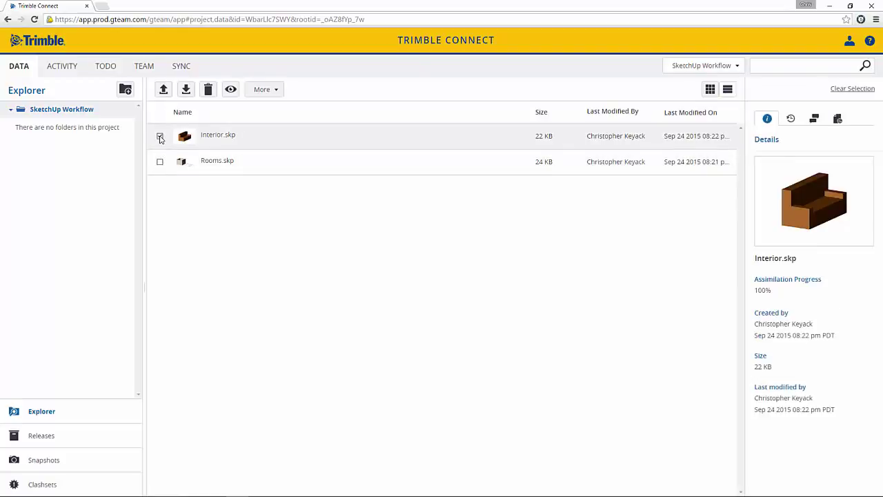
click(160, 137)
click(160, 163)
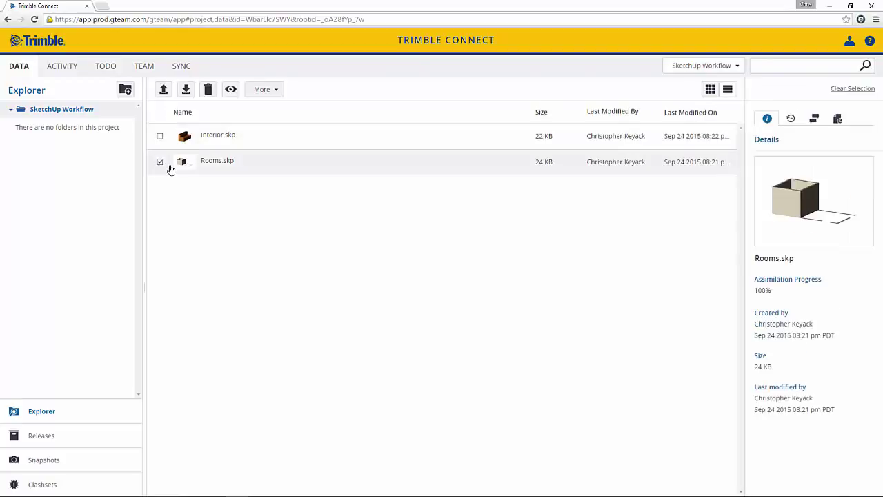
Step: Preview Rooms.skp in the 3D viewer, orbit around it, then return to the file list
click(231, 90)
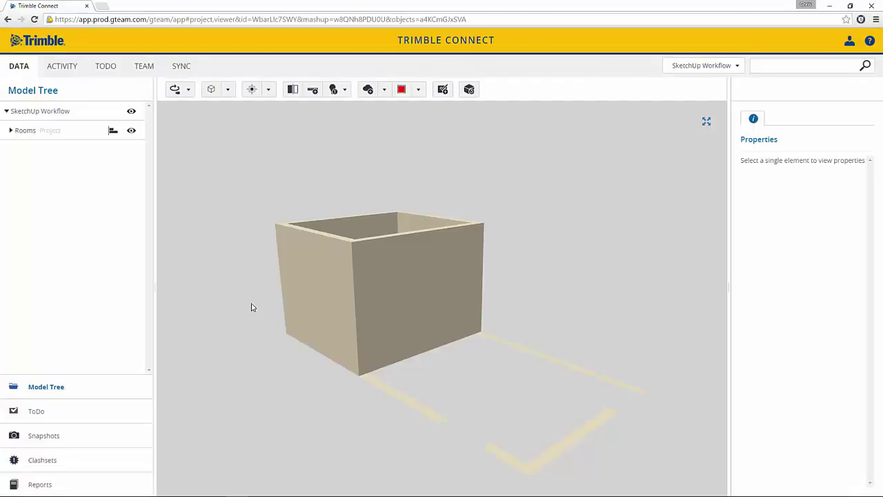
mouse_move(252, 307)
mouse_down()
mouse_move(318, 315)
mouse_move(310, 307)
mouse_move(403, 297)
mouse_move(340, 289)
mouse_move(473, 311)
mouse_move(335, 329)
mouse_move(415, 294)
mouse_move(448, 291)
mouse_move(418, 311)
mouse_move(338, 292)
mouse_move(449, 290)
mouse_move(467, 294)
mouse_move(476, 311)
mouse_move(446, 304)
mouse_up()
drag(453, 239, 478, 249)
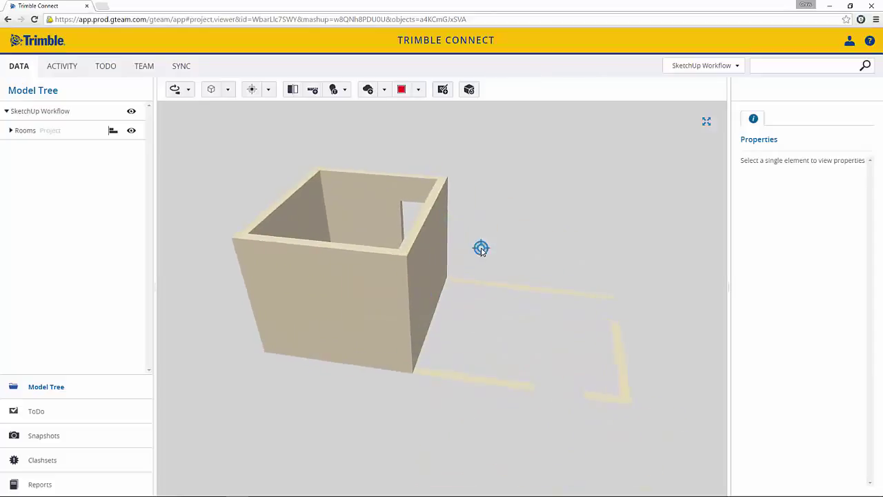
click(18, 67)
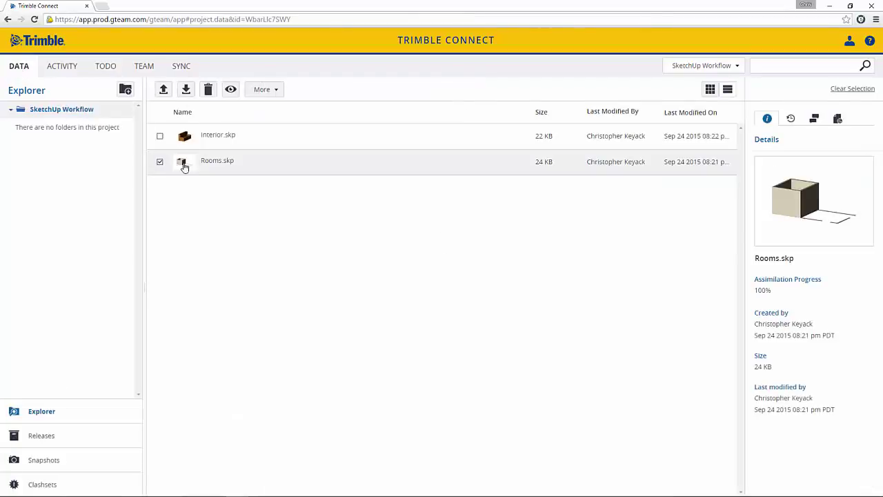
Step: Start Publish Model As and sign in to Trimble Connect with the account e-mail and password
click(838, 120)
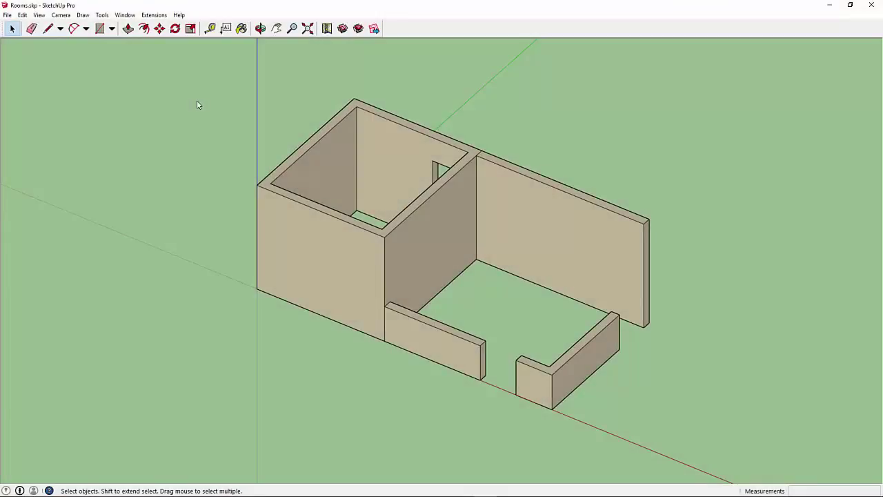
click(154, 16)
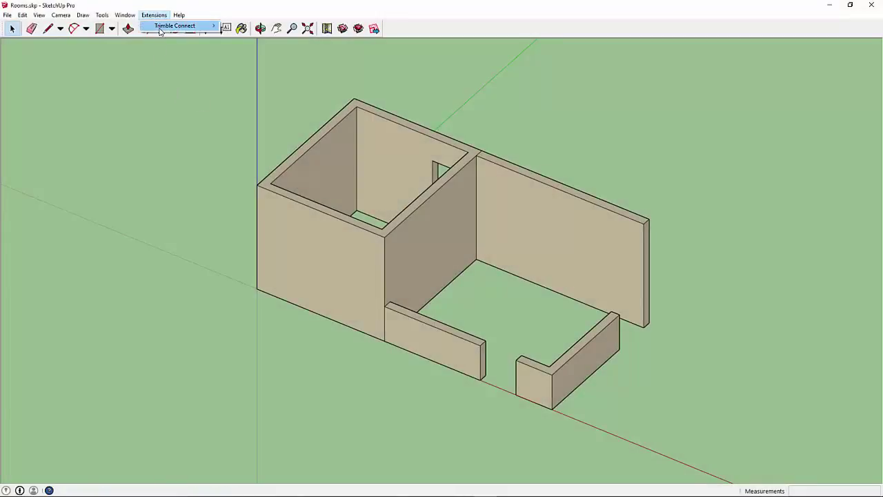
mouse_move(161, 27)
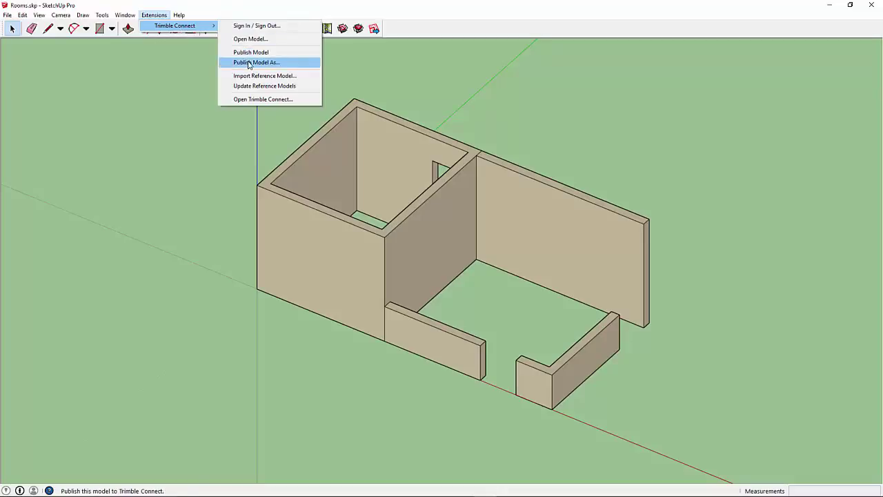
click(250, 62)
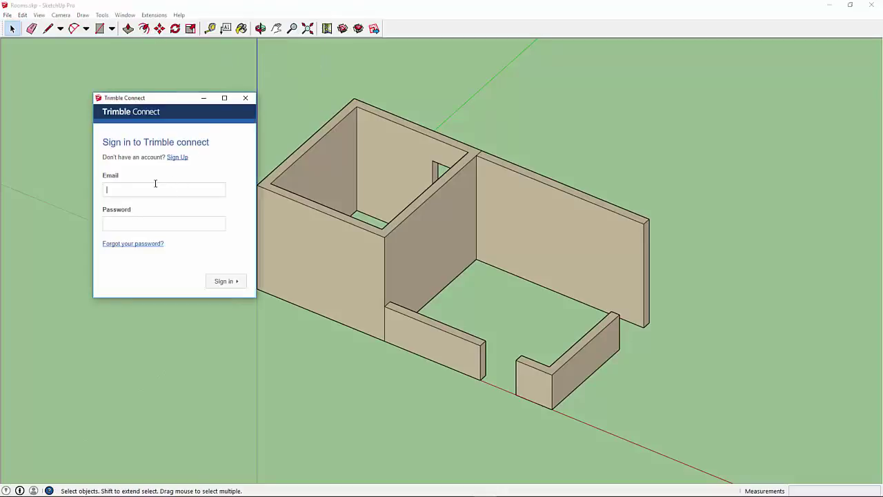
key(Tab)
text(********)
click(222, 282)
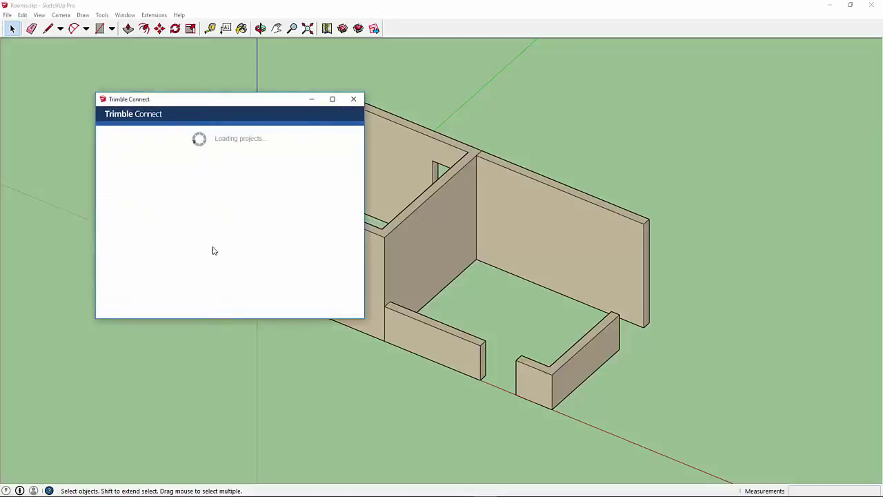
Step: Publish Rooms.skp to the SketchUp Workflow project and close the upload dialog
scroll(203, 241, down, 3)
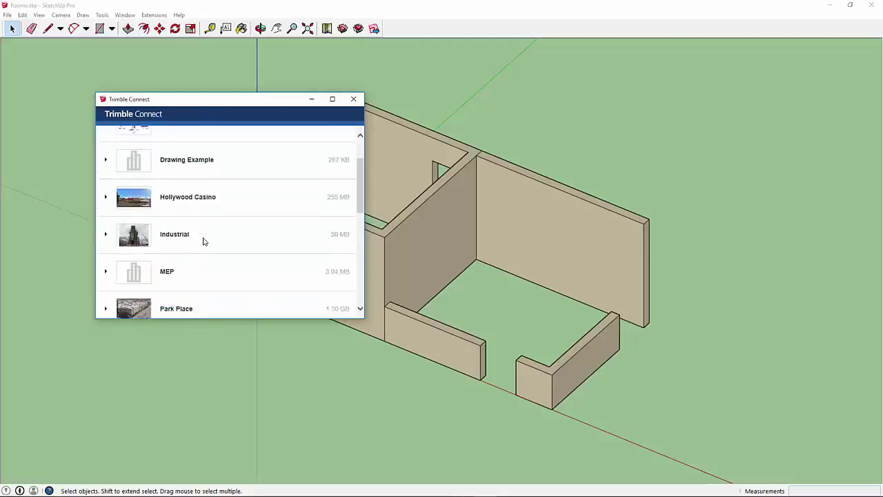
scroll(203, 241, down, 1)
click(168, 272)
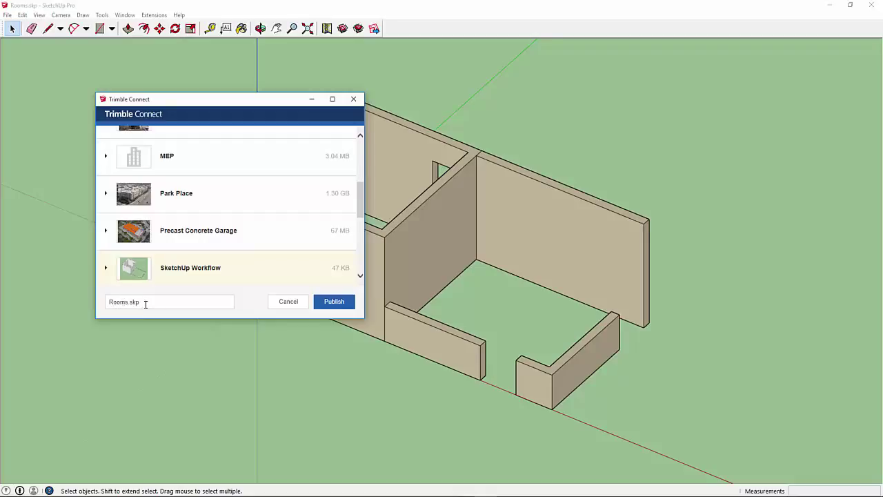
click(333, 304)
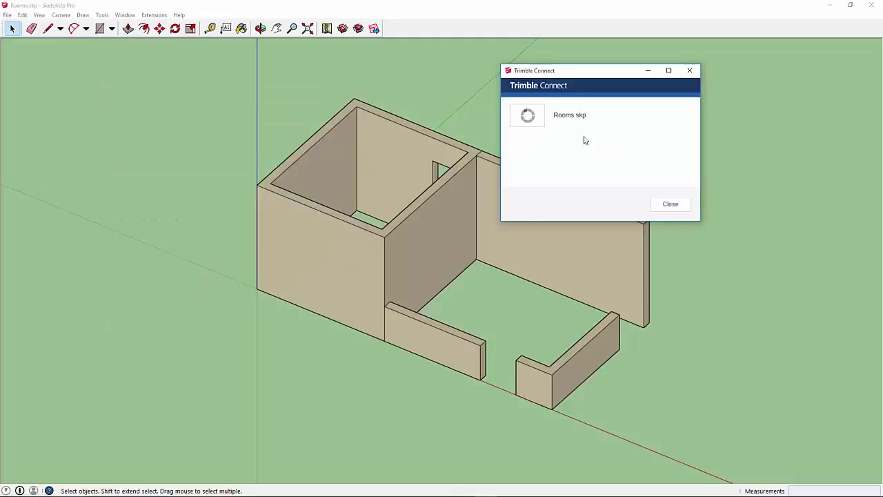
click(670, 204)
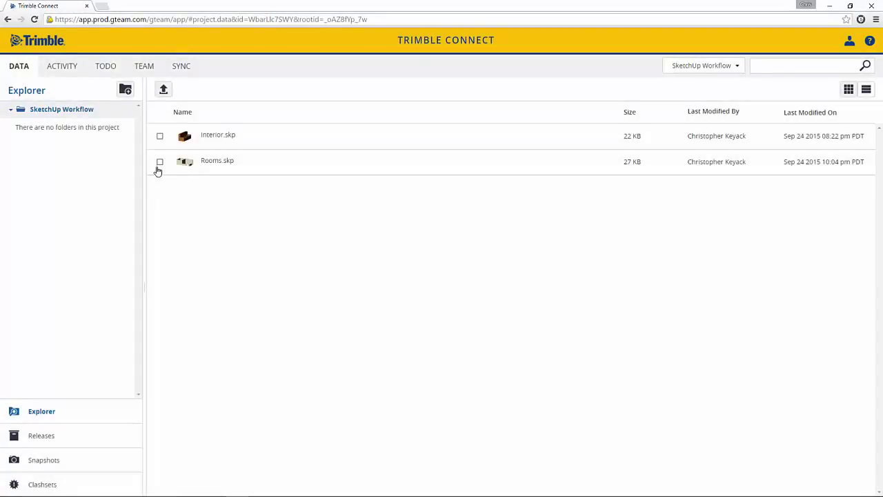
Step: Check Rooms.skp's revision history, then view Rooms.skp and Interior.skp together in 3D
click(159, 163)
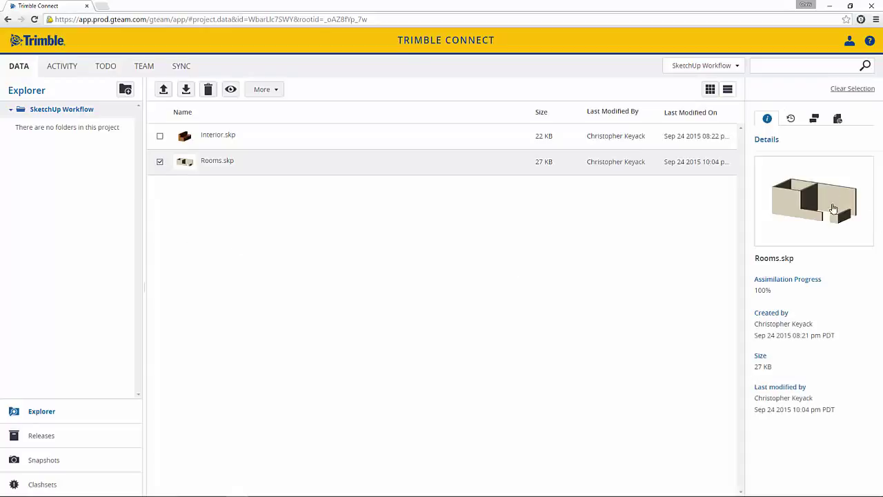
click(838, 120)
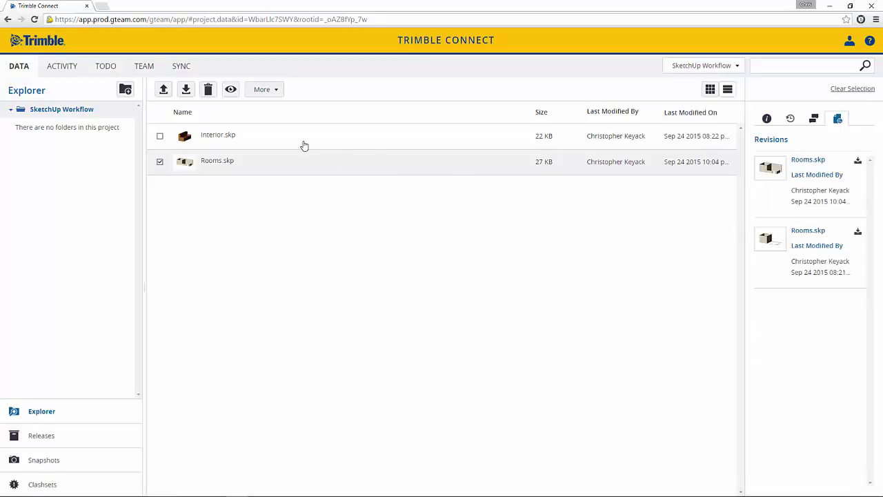
click(159, 136)
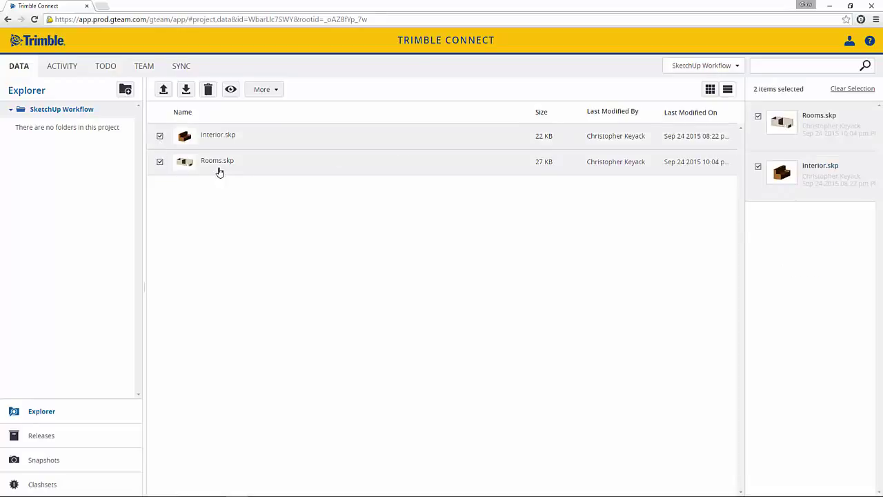
click(233, 91)
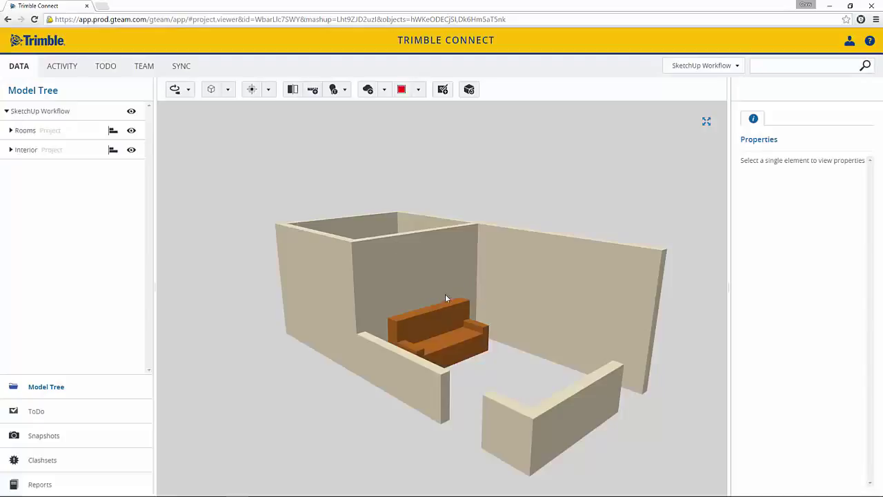
Step: Draw a cloud markup around the couch
click(384, 92)
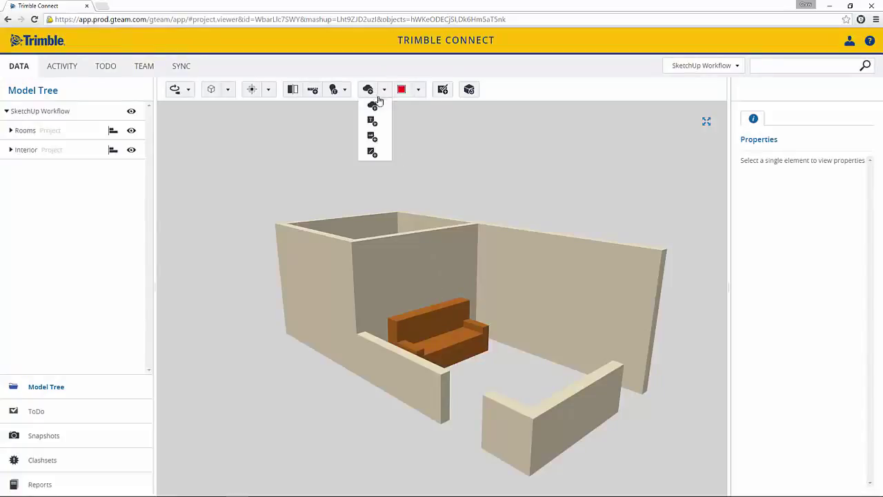
click(373, 107)
drag(449, 347, 449, 353)
drag(473, 321, 506, 271)
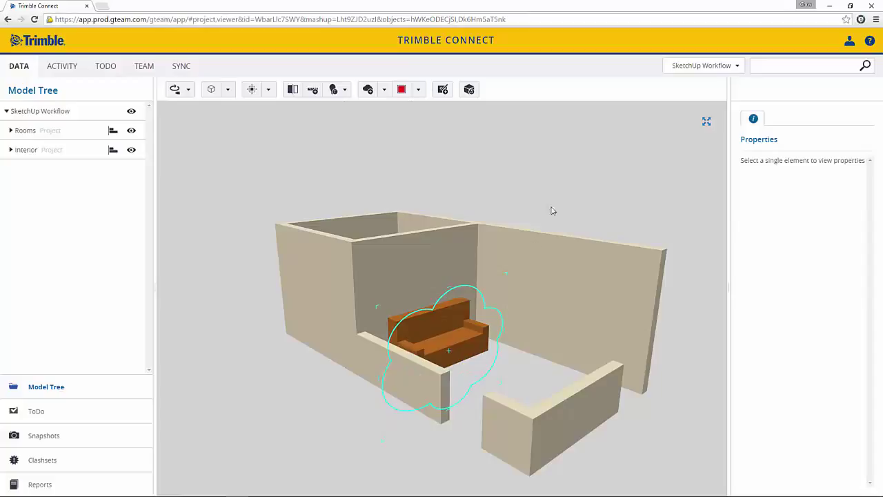
mouse_move(424, 246)
mouse_down()
mouse_move(433, 292)
mouse_move(524, 310)
mouse_up()
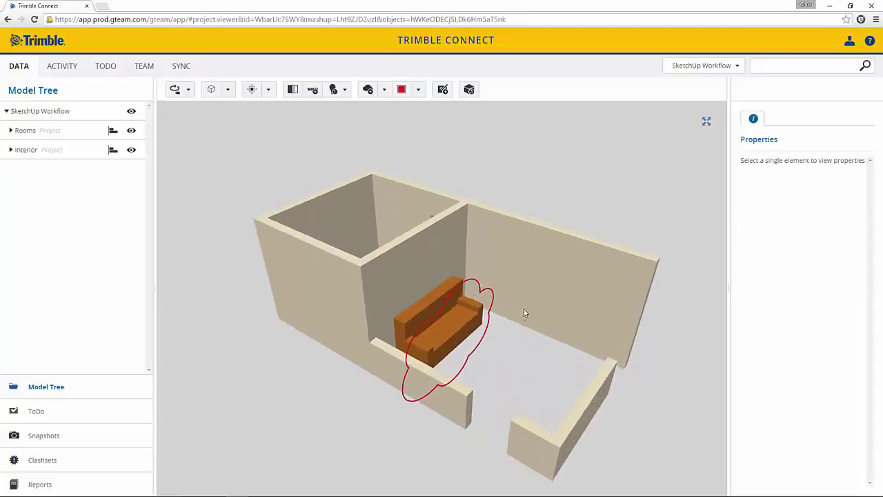
Step: Add a callout on the couch reading 'Move couch to the other wall'
click(385, 89)
click(371, 122)
drag(464, 326, 541, 367)
text(Move )
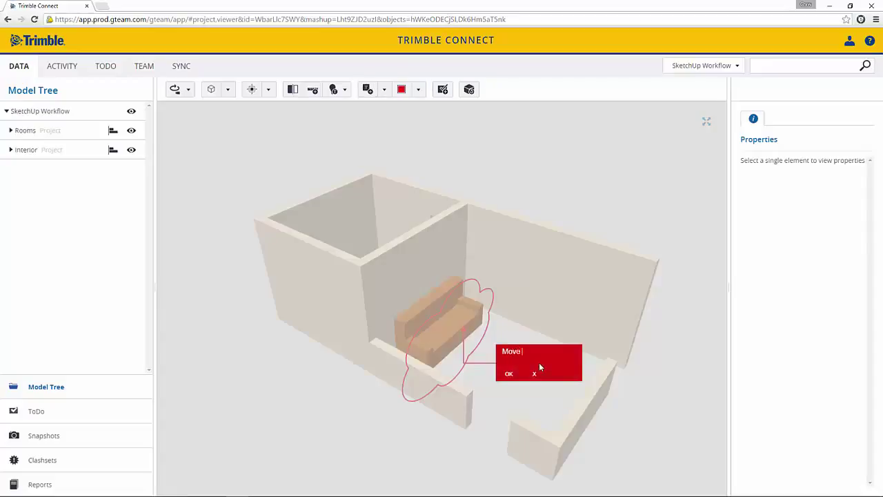
text(couch to the other wall)
click(509, 373)
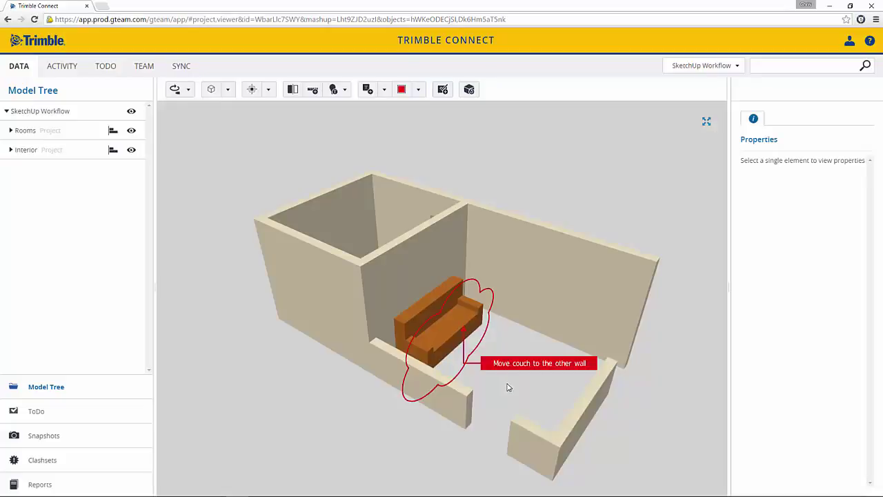
Step: Draw an arrow showing where the couch should go and start a new ToDo
click(385, 90)
click(371, 141)
drag(477, 325, 525, 323)
click(512, 338)
click(443, 89)
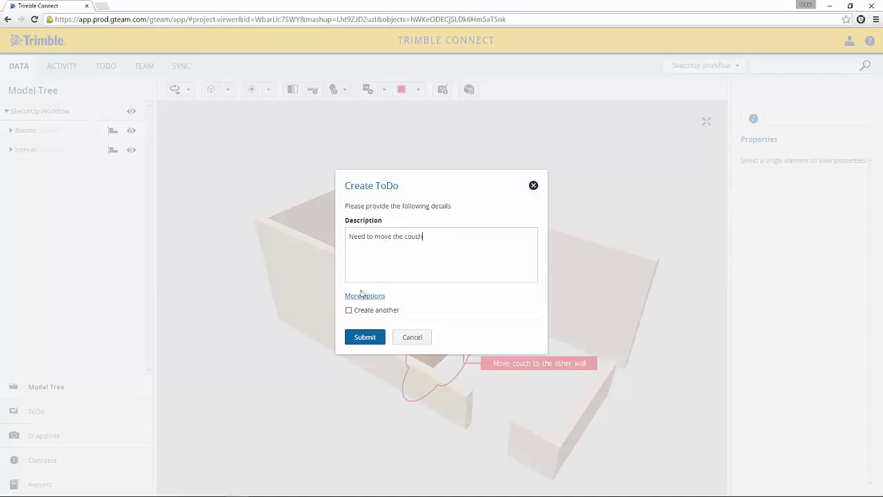
Step: Submit the ToDo with HIGH priority, a September 30 due date, and an assignee
click(362, 295)
click(426, 272)
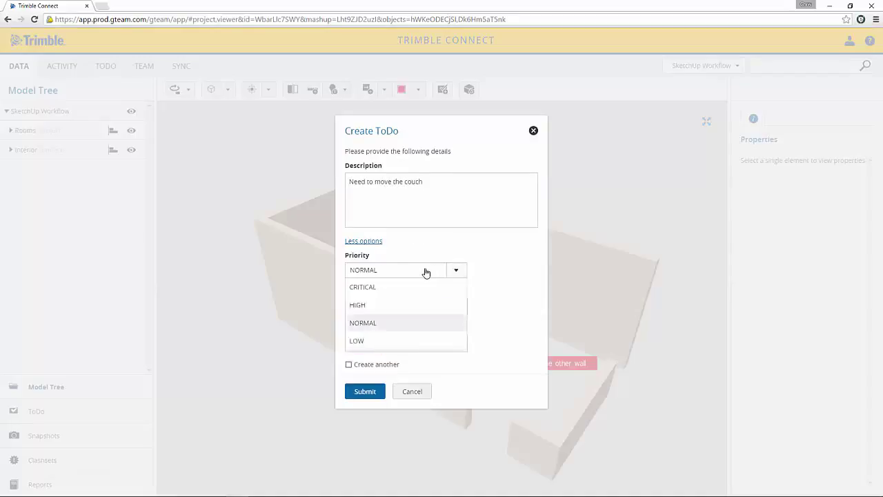
click(380, 306)
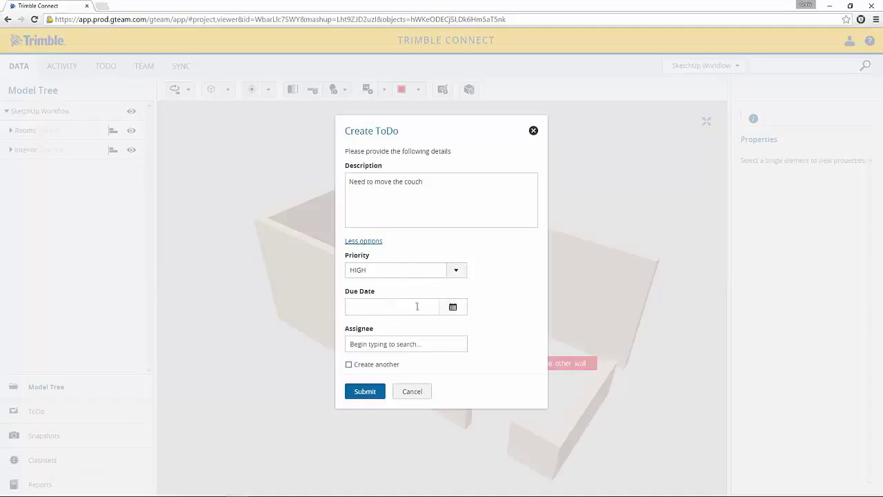
click(454, 308)
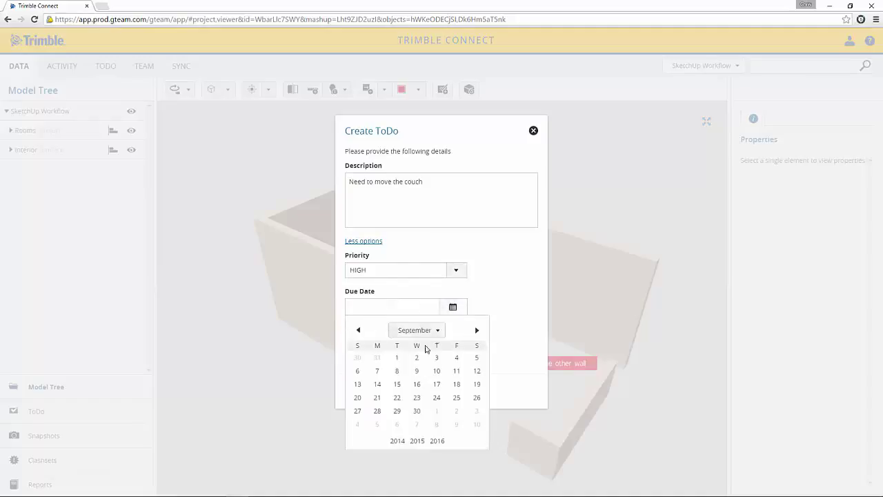
click(416, 411)
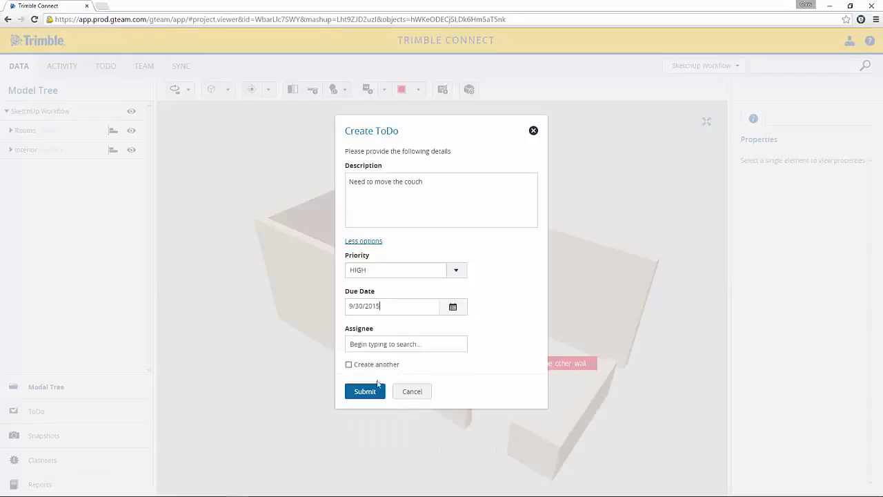
click(372, 345)
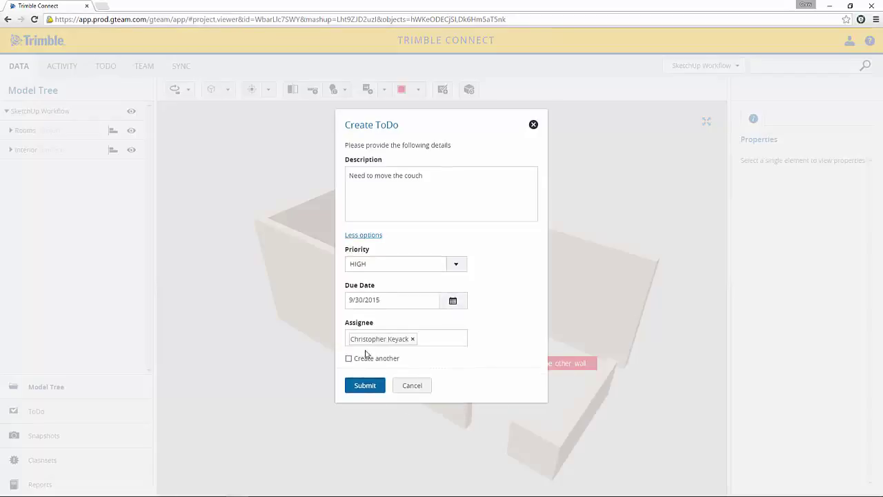
click(364, 386)
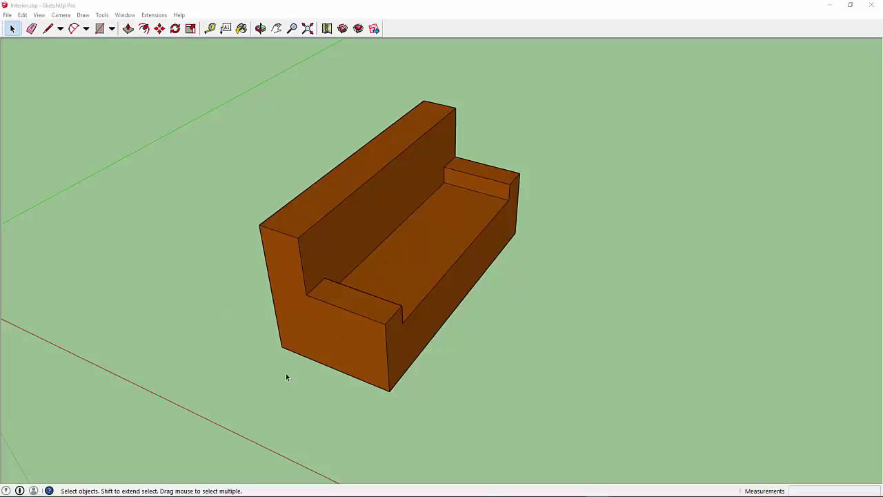
click(156, 15)
mouse_move(176, 26)
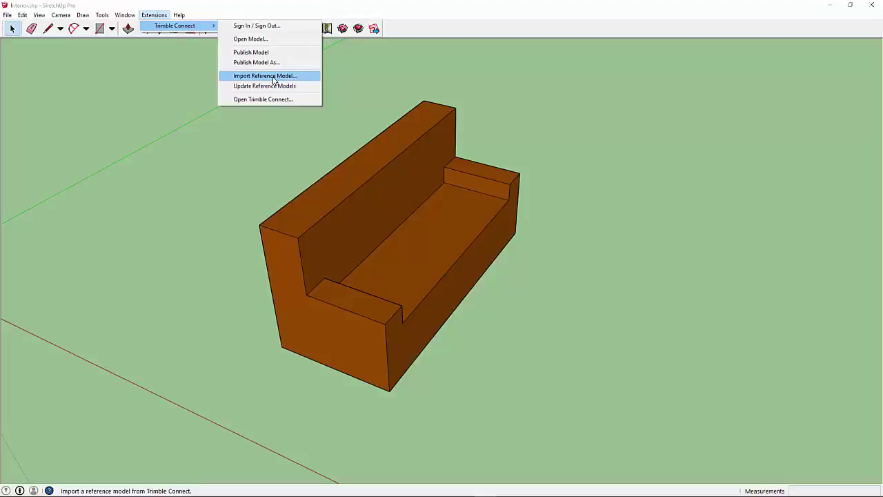
Step: Sign in and import Rooms.skp from SketchUp Workflow into the couch file as a reference
click(272, 76)
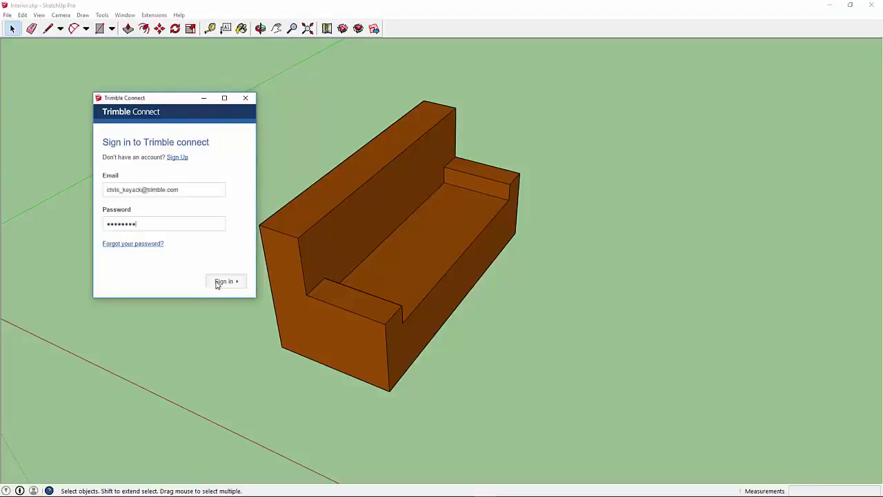
click(219, 282)
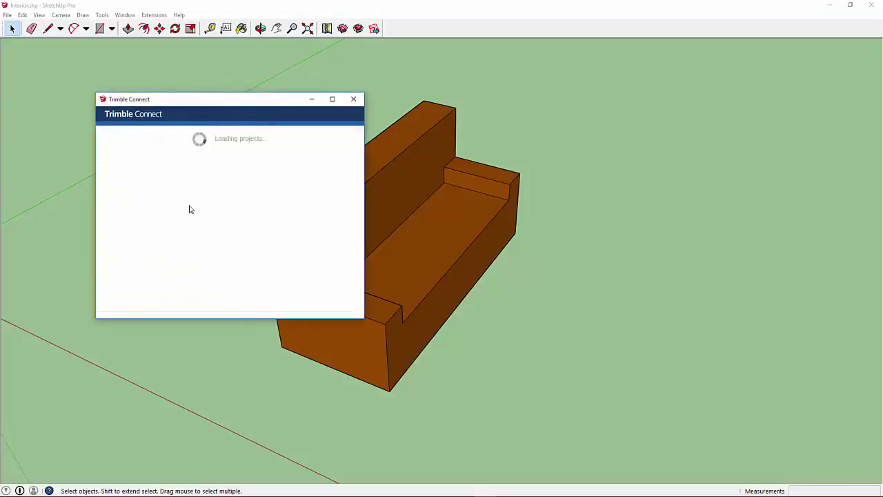
scroll(190, 209, down, 6)
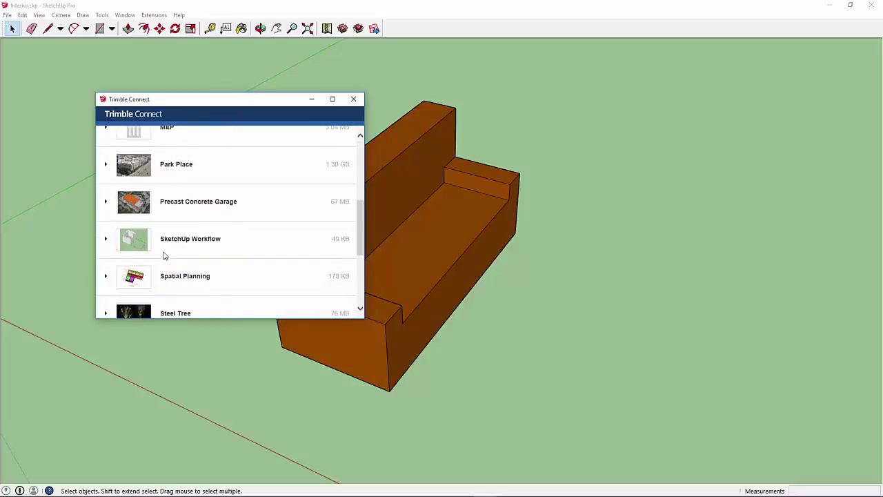
click(175, 243)
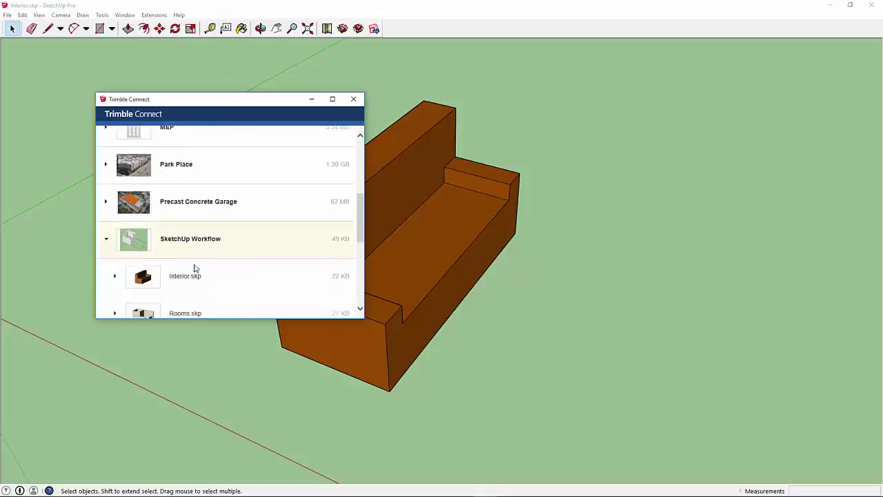
scroll(193, 269, down, 1)
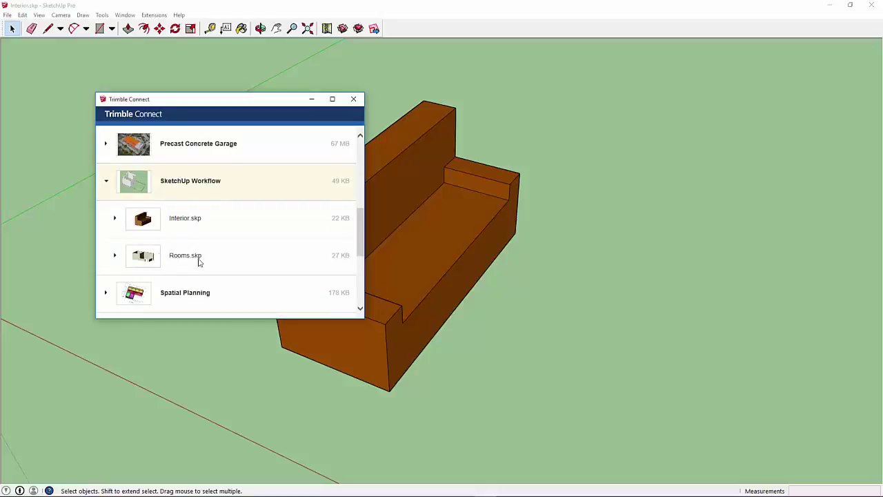
click(156, 260)
click(334, 302)
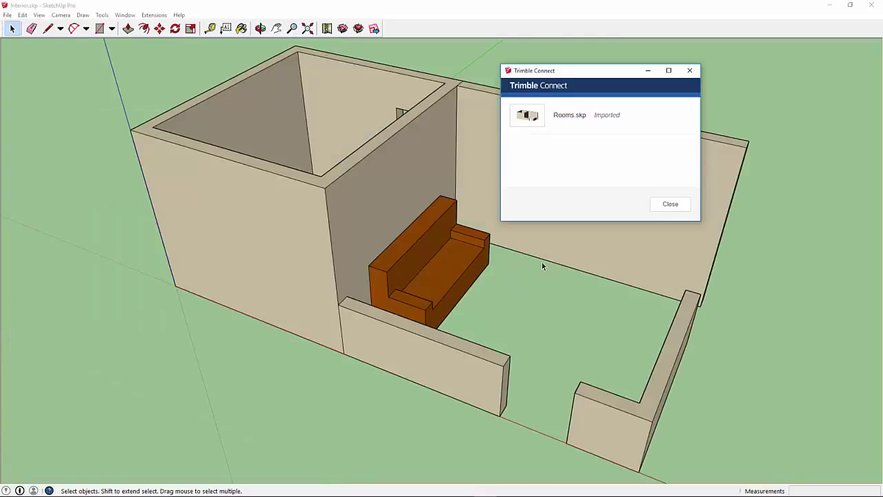
click(669, 206)
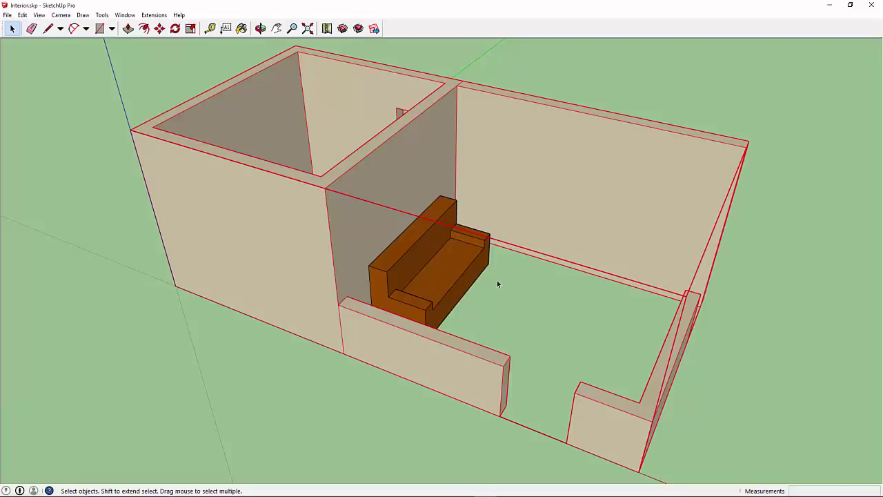
scroll(507, 288, down, 3)
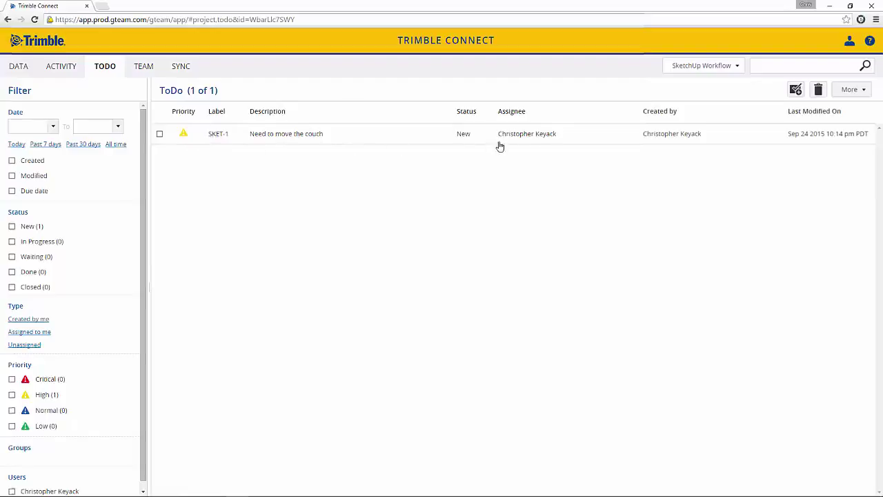
Step: Select the SKET-1 ToDo and open its saved couch markup view in the 3D viewer
click(159, 134)
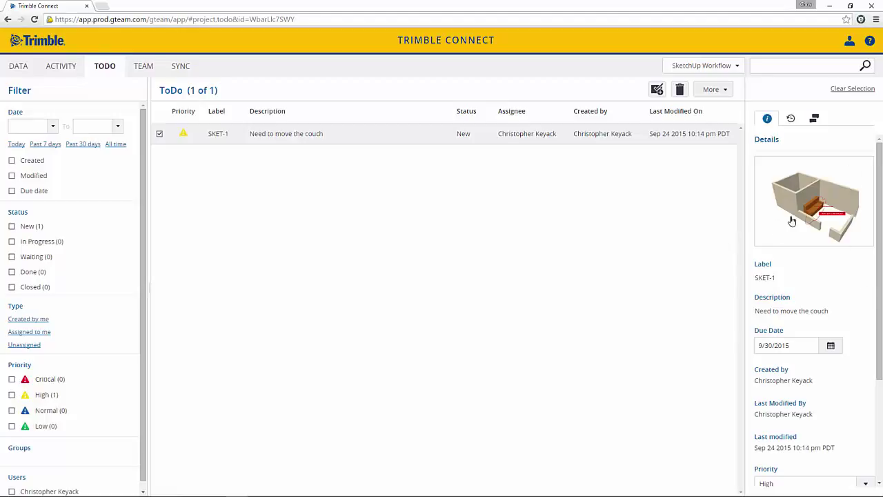
click(823, 207)
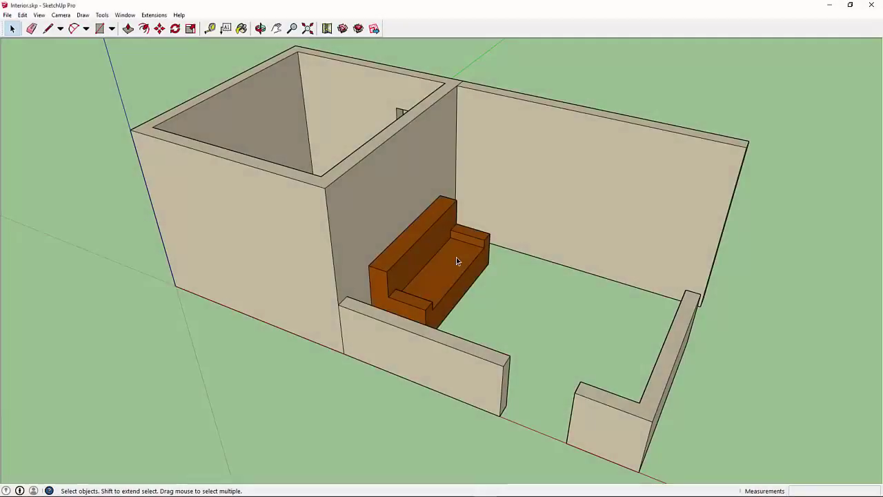
Step: Rotate the couch 90 degrees about a point on the couch
click(456, 260)
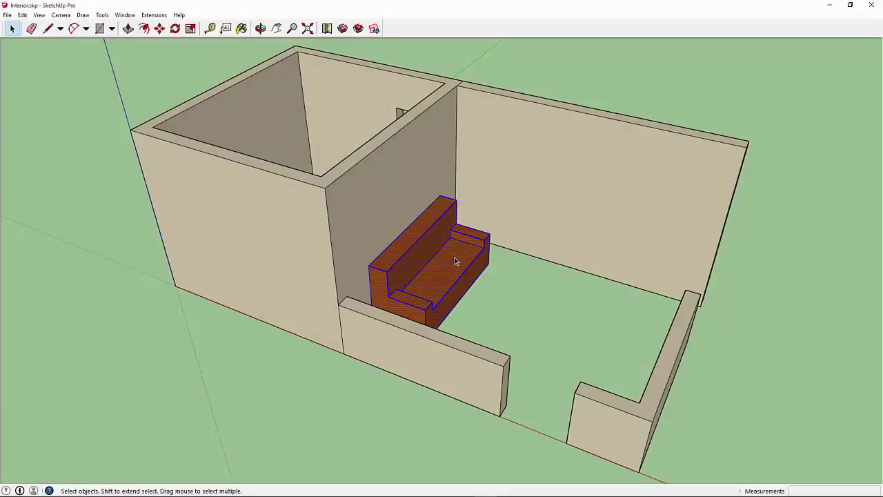
click(175, 29)
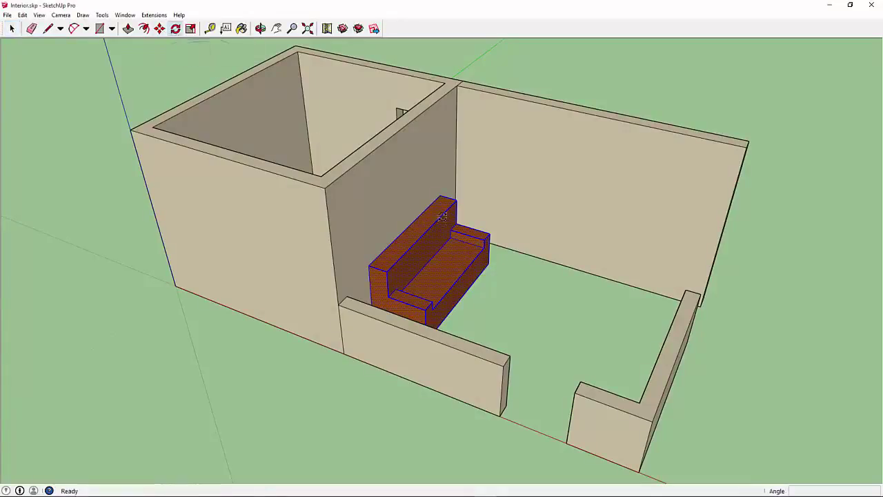
click(472, 253)
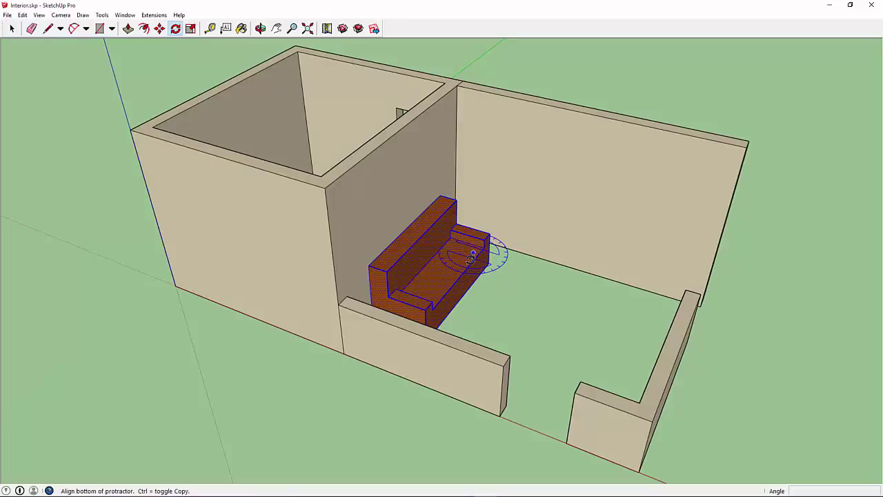
click(462, 265)
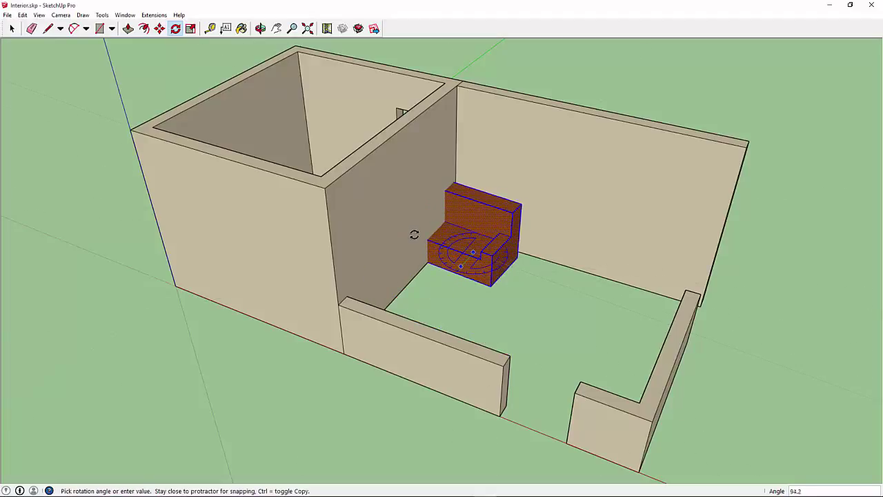
click(416, 237)
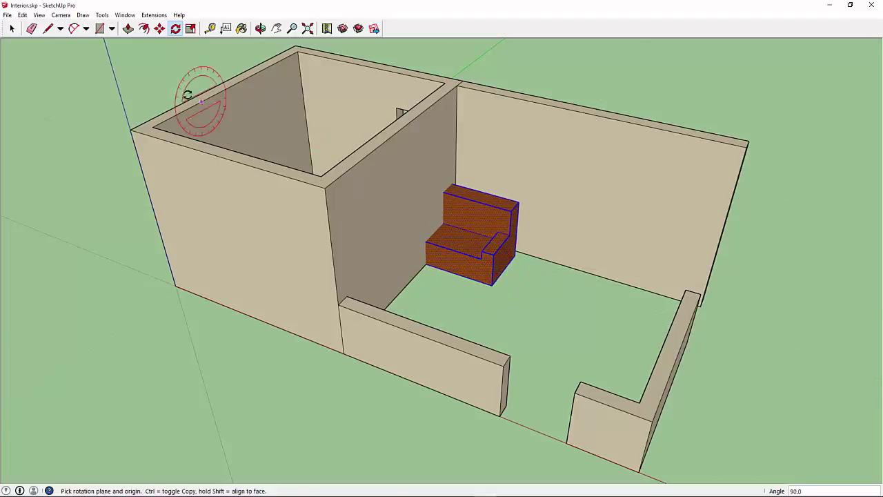
Step: Move the couch by its corner to sit in front of the long back wall, then deselect it
click(160, 29)
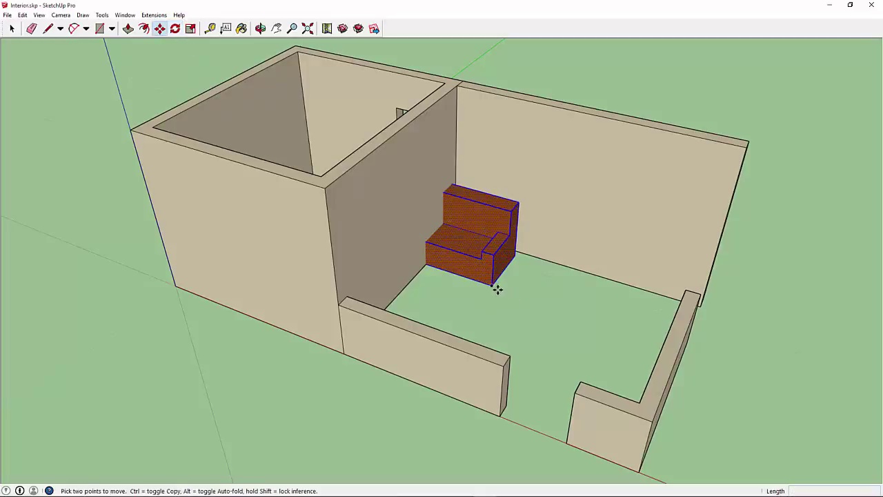
click(498, 289)
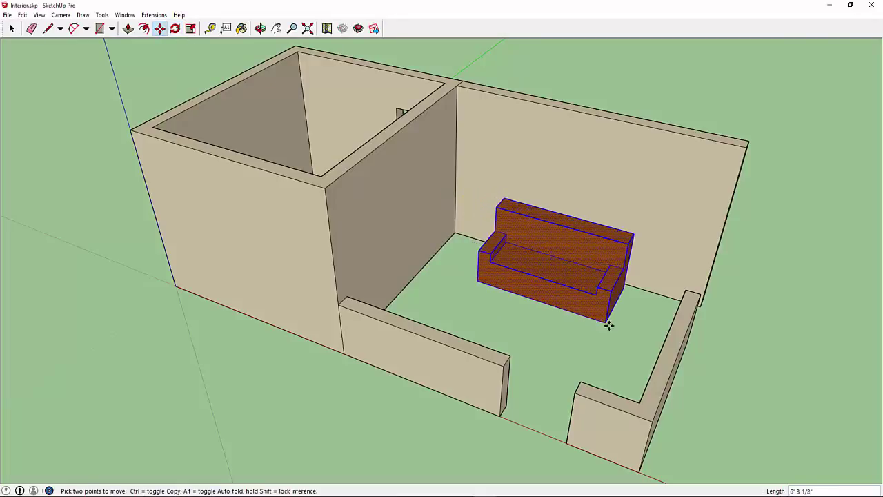
click(607, 322)
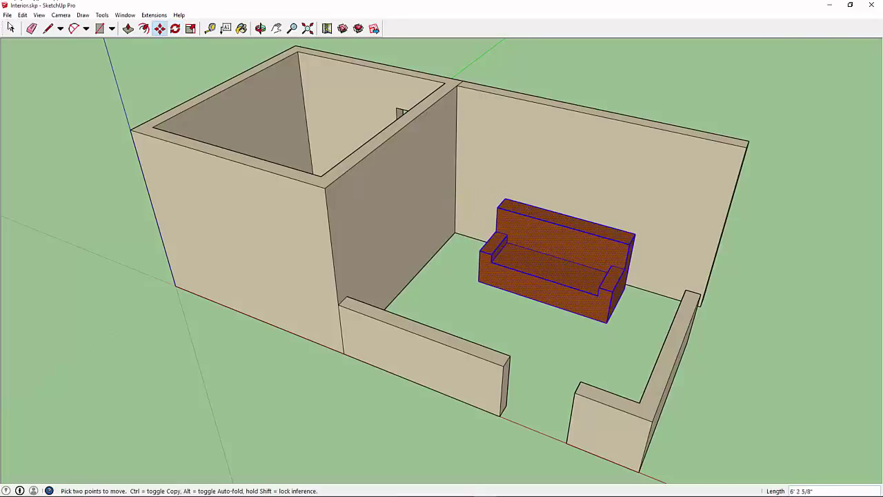
key(space)
click(498, 314)
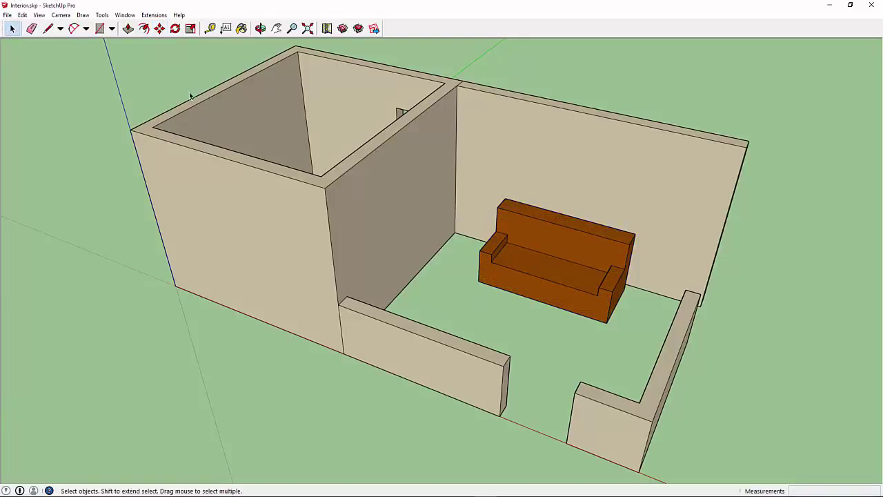
click(154, 14)
Step: Publish Interior.skp to the SketchUp Workflow project on Trimble Connect
mouse_move(178, 25)
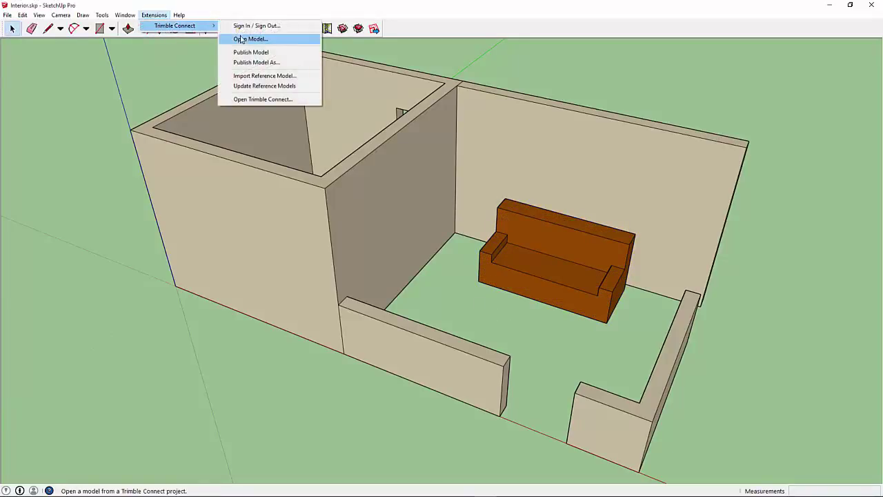
click(248, 62)
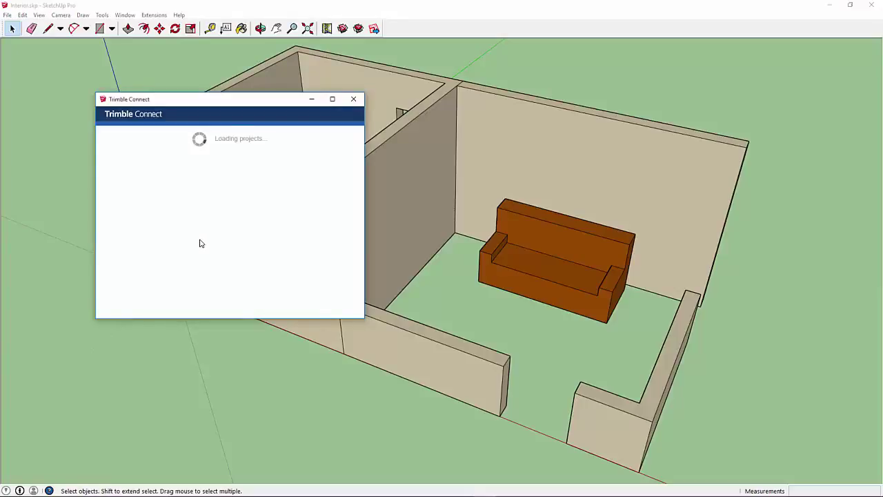
scroll(200, 243, down, 3)
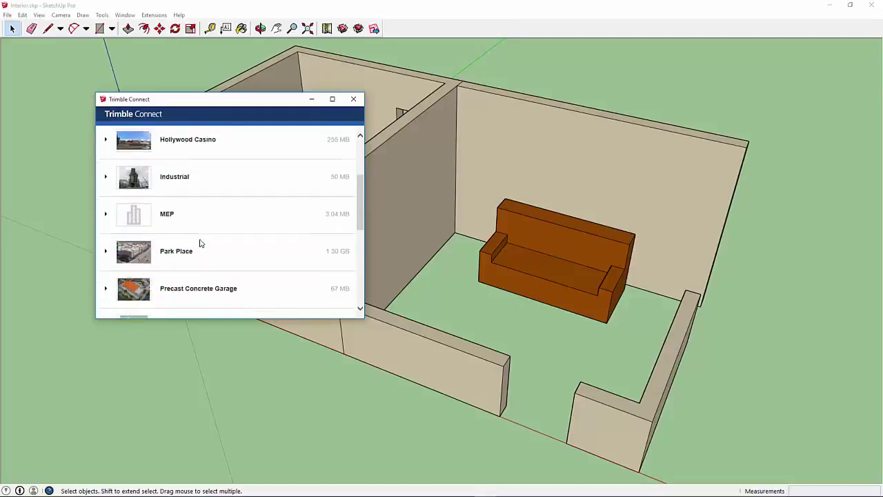
scroll(196, 243, down, 2)
click(191, 240)
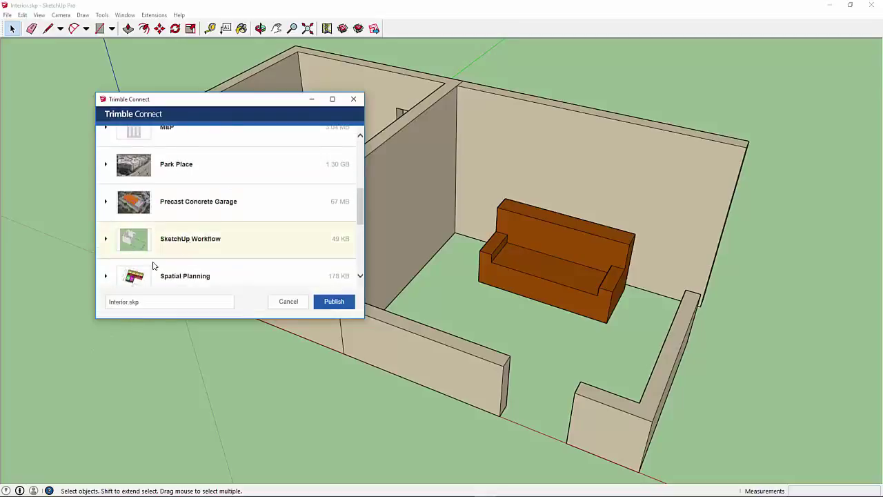
scroll(153, 265, down, 2)
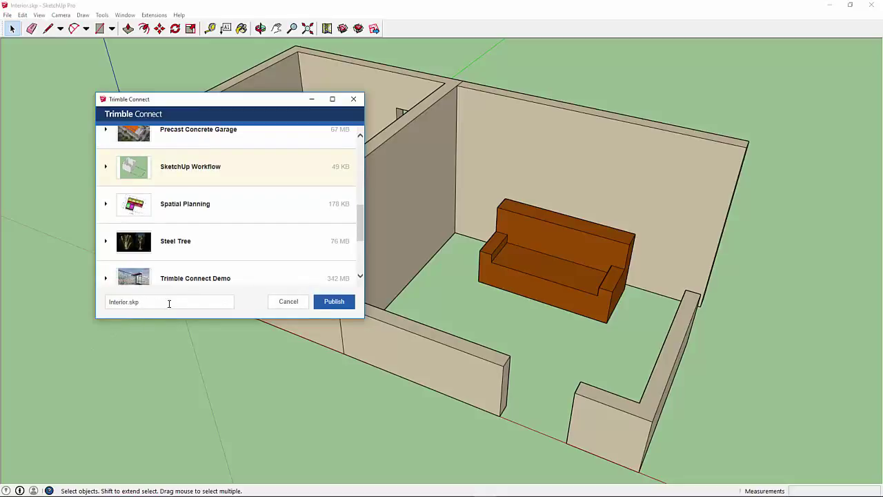
click(319, 304)
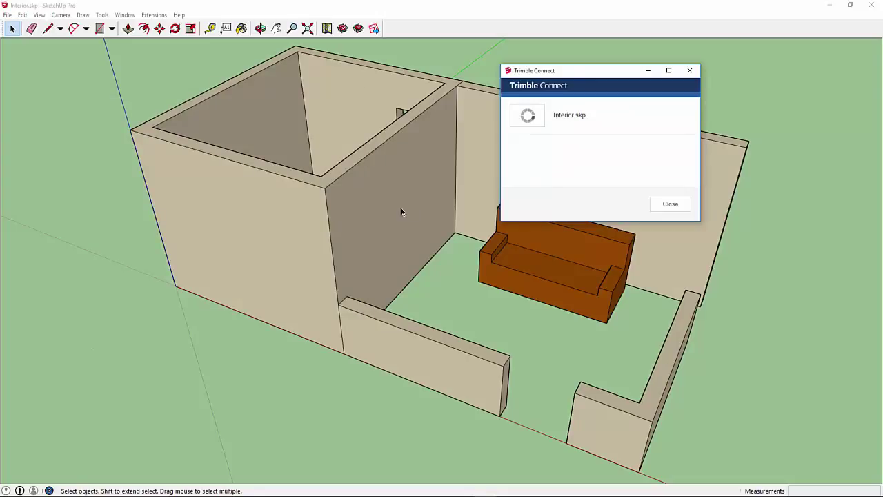
click(660, 206)
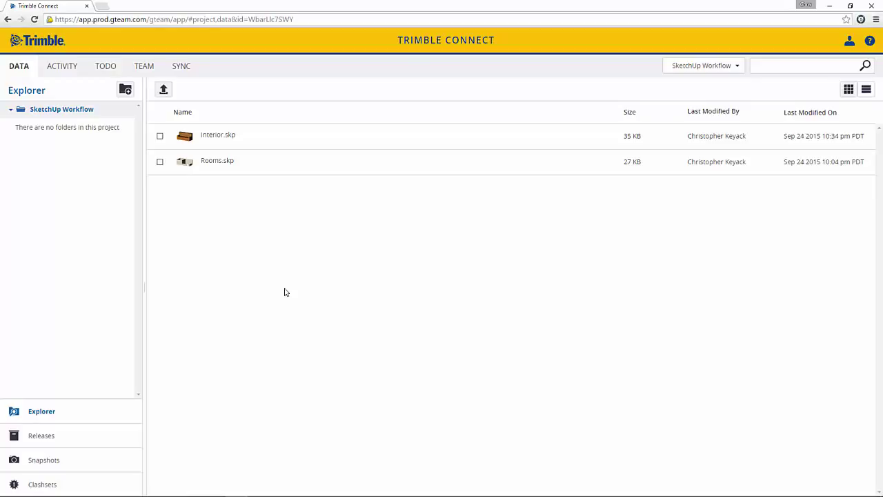
Step: Open Rooms.skp and Interior.skp together in the 3D viewer and orbit to see the couch
click(159, 162)
click(159, 137)
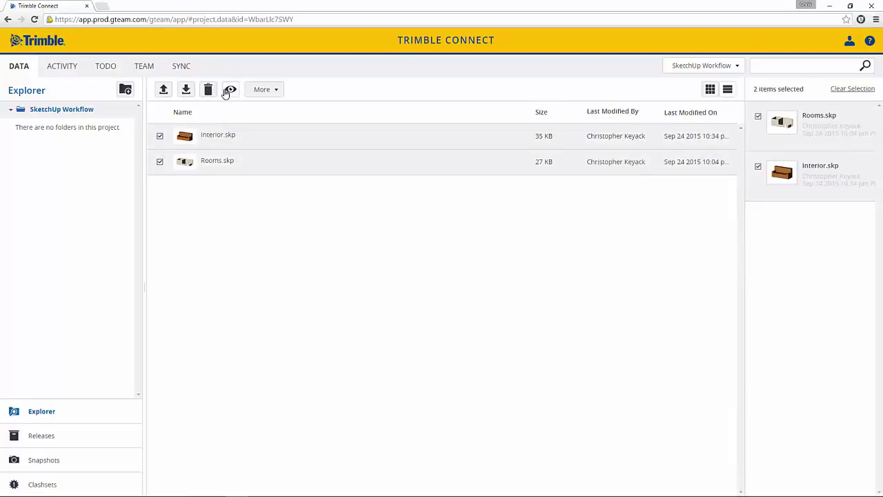
click(229, 90)
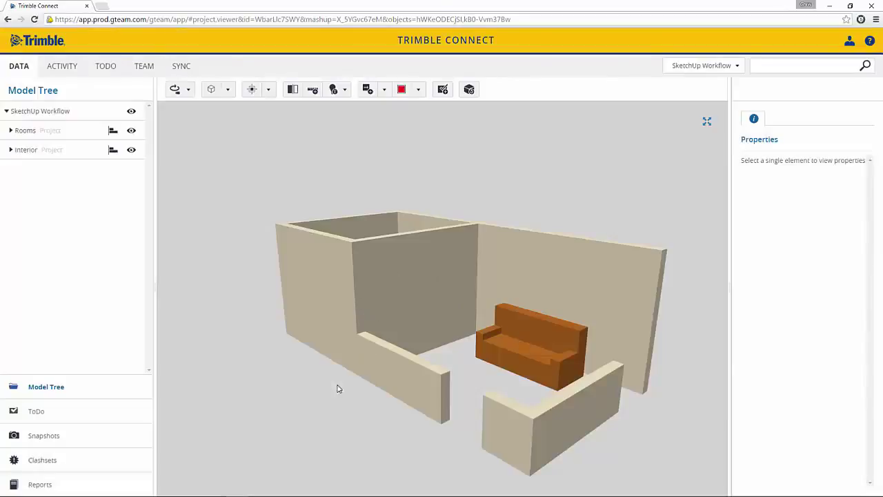
mouse_move(319, 387)
mouse_down()
mouse_move(338, 400)
mouse_move(329, 400)
mouse_up()
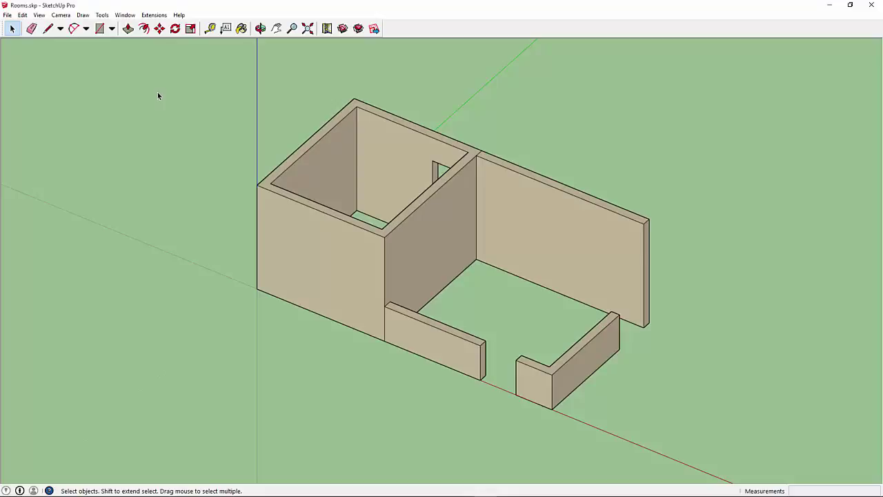
Step: Start a Trimble Connect reference import, signing in and expanding the SketchUp Workflow project
click(154, 14)
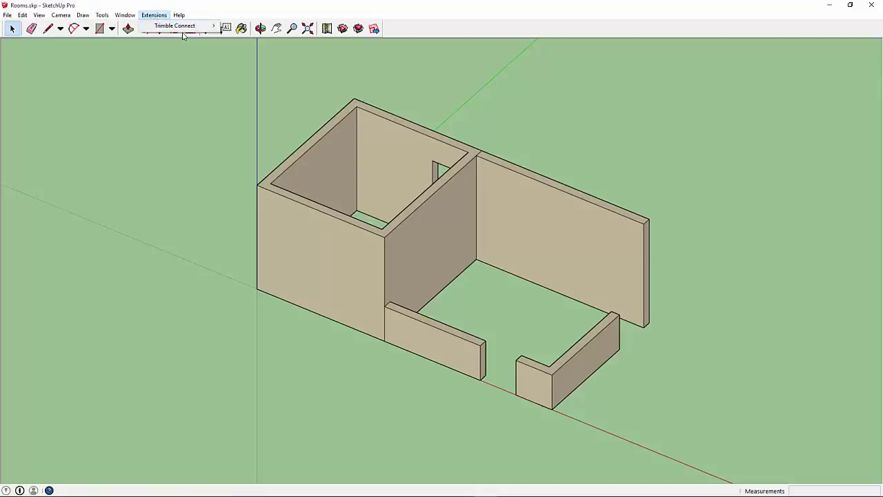
mouse_move(184, 28)
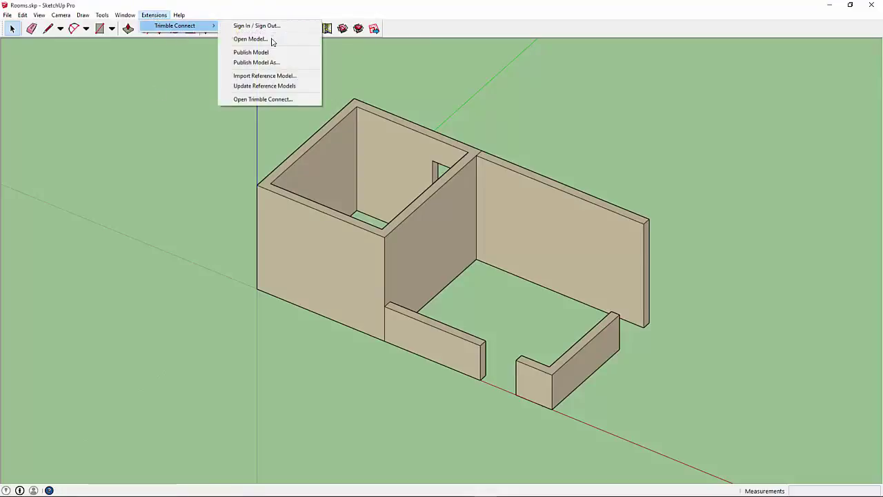
click(268, 78)
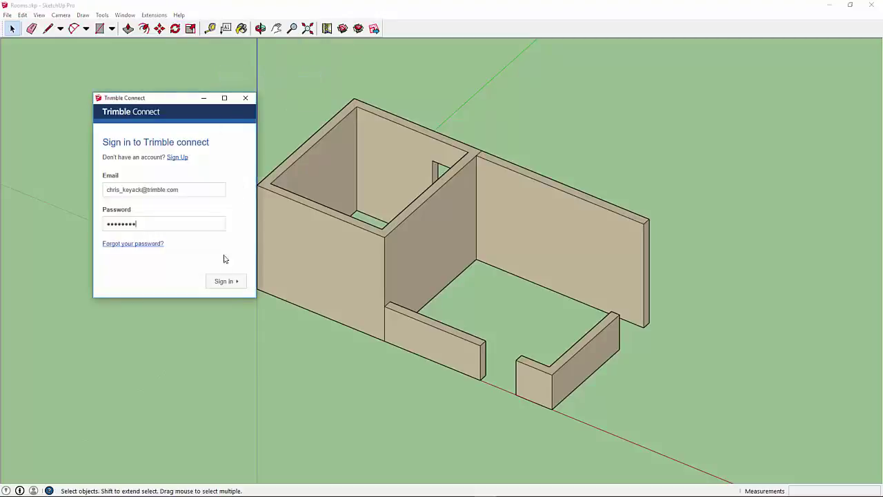
click(222, 280)
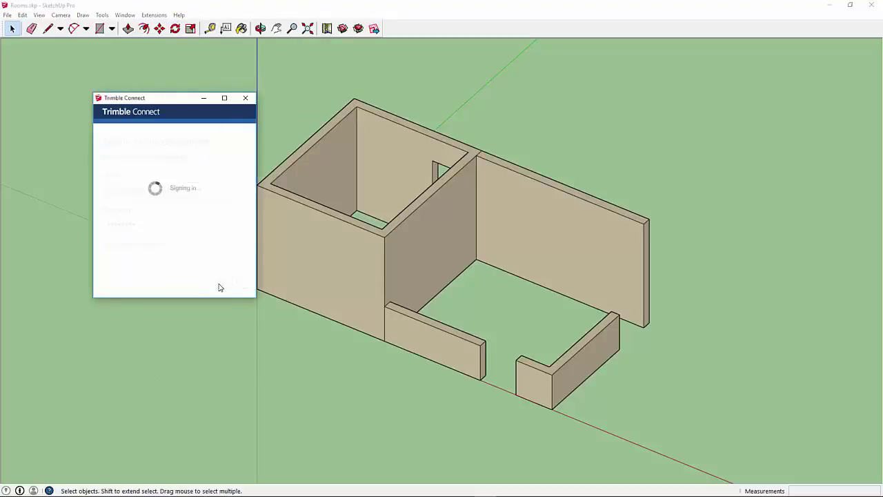
scroll(219, 288, down, 5)
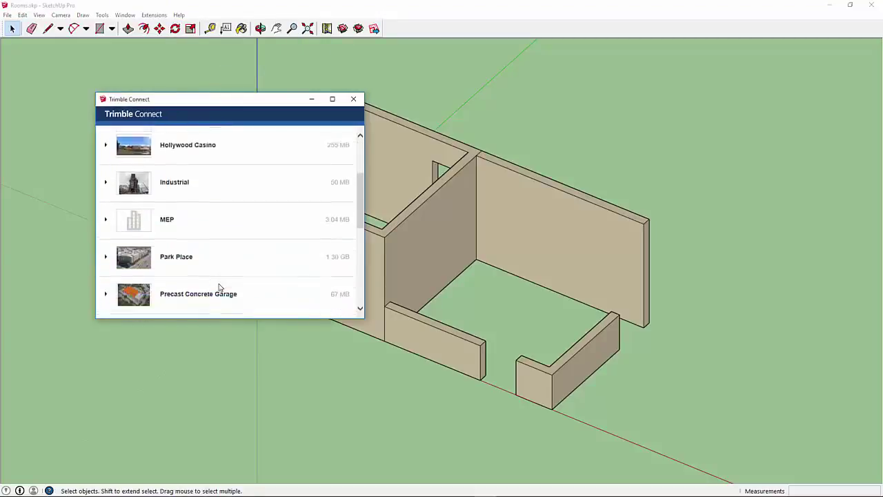
scroll(105, 297, down, 3)
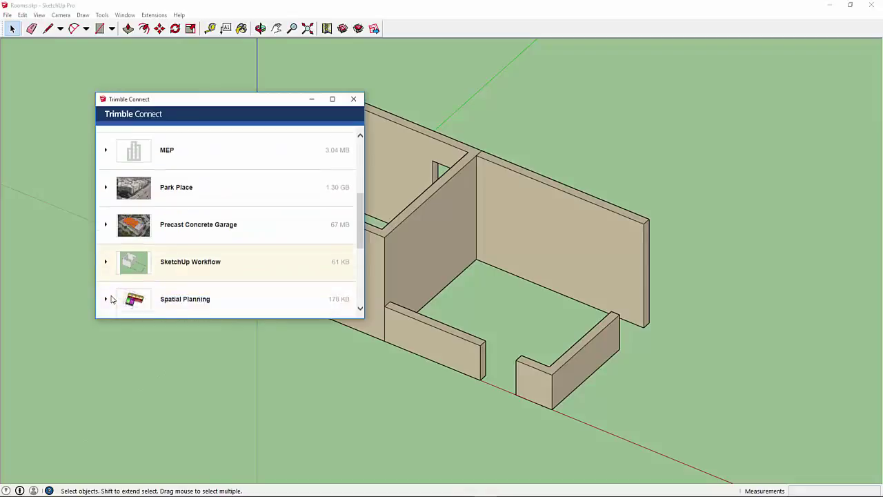
click(105, 209)
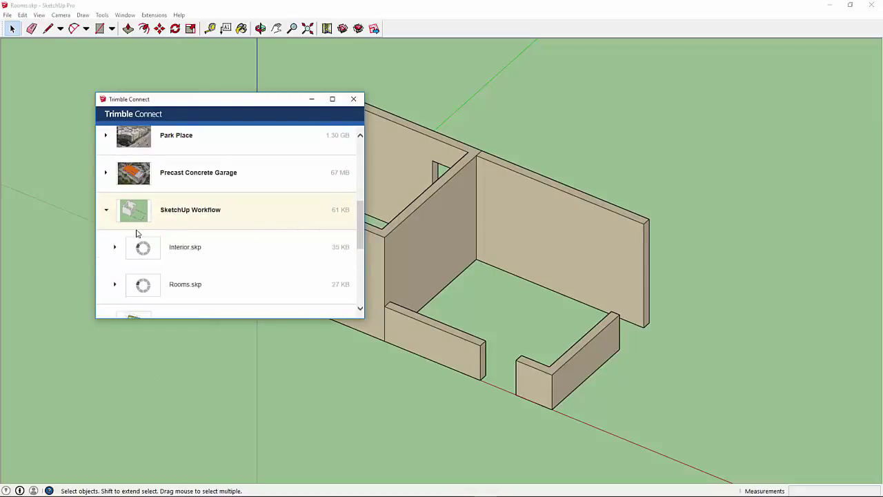
Step: Import Interior.skp from SketchUp Workflow as a reference model into Rooms.skp
scroll(152, 254, down, 1)
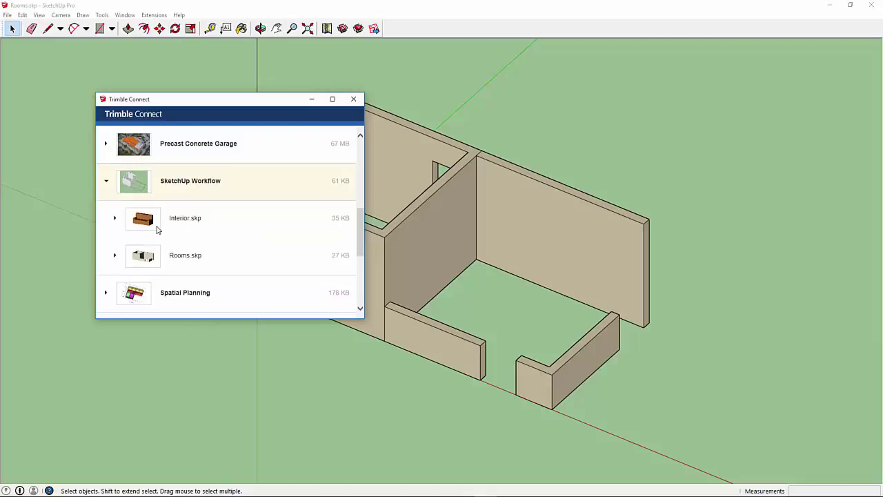
click(162, 220)
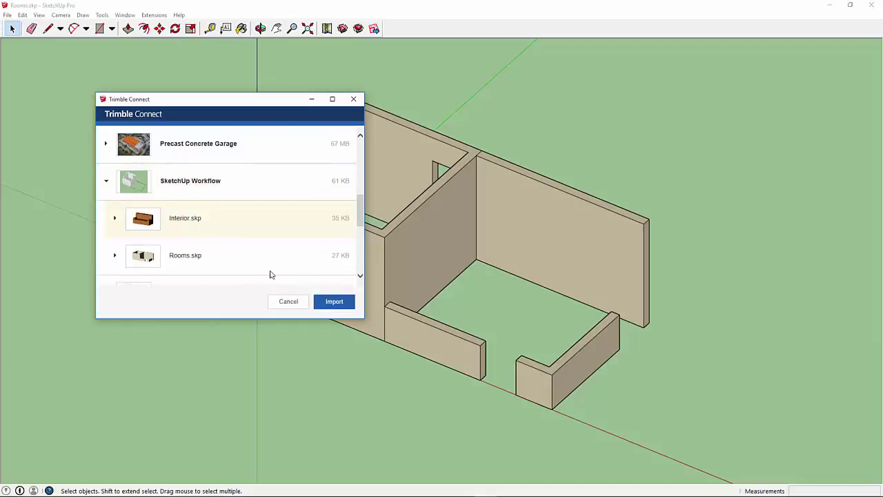
click(328, 302)
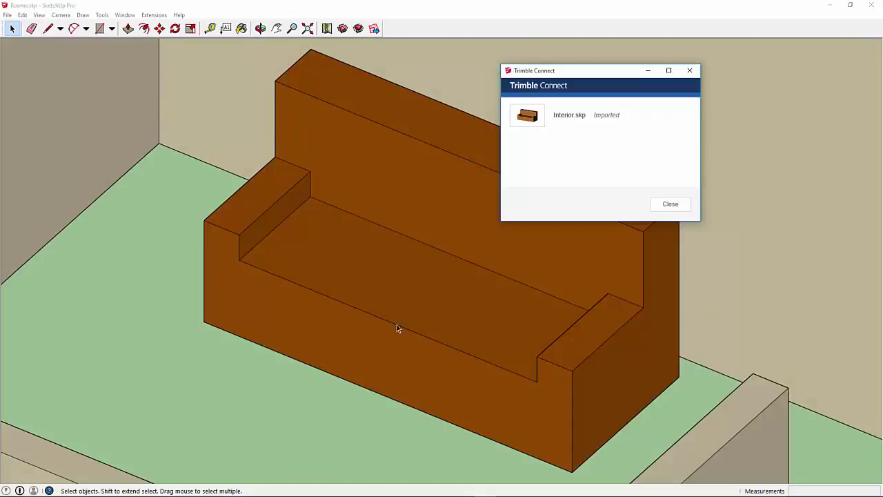
click(666, 205)
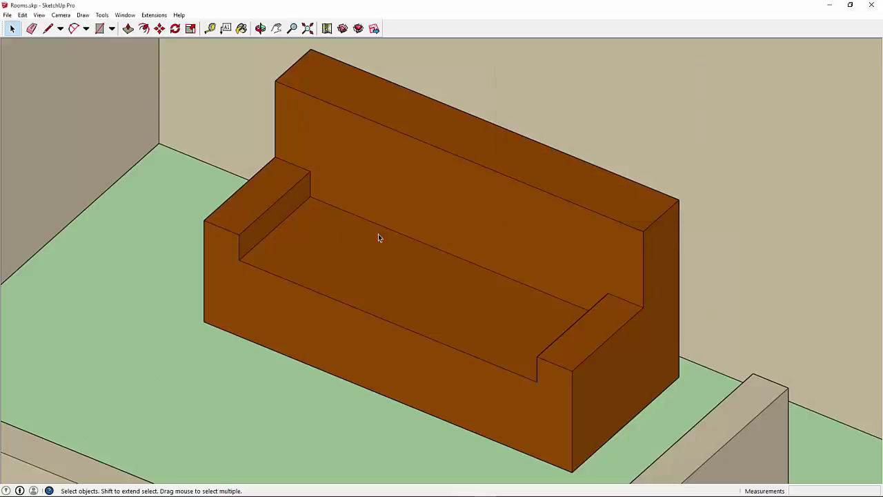
Step: Select, then deselect, the imported sofa against the long back wall to check its placement
scroll(270, 261, down, 8)
scroll(271, 267, down, 3)
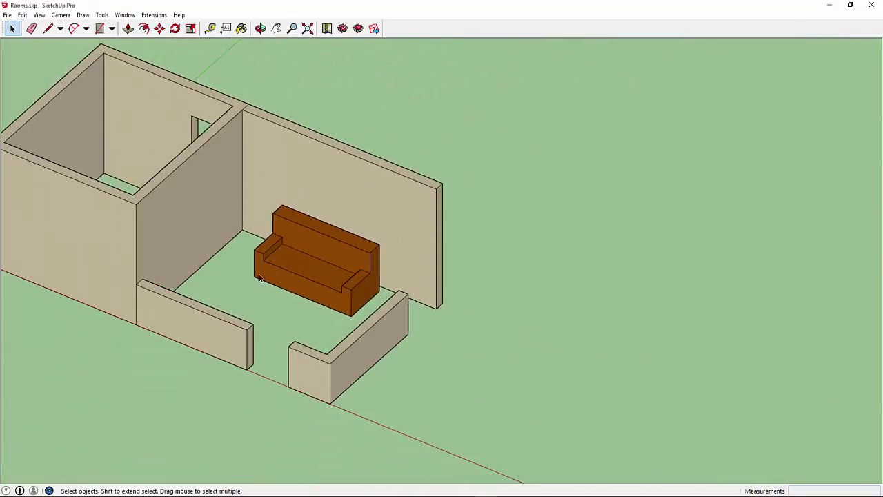
click(333, 253)
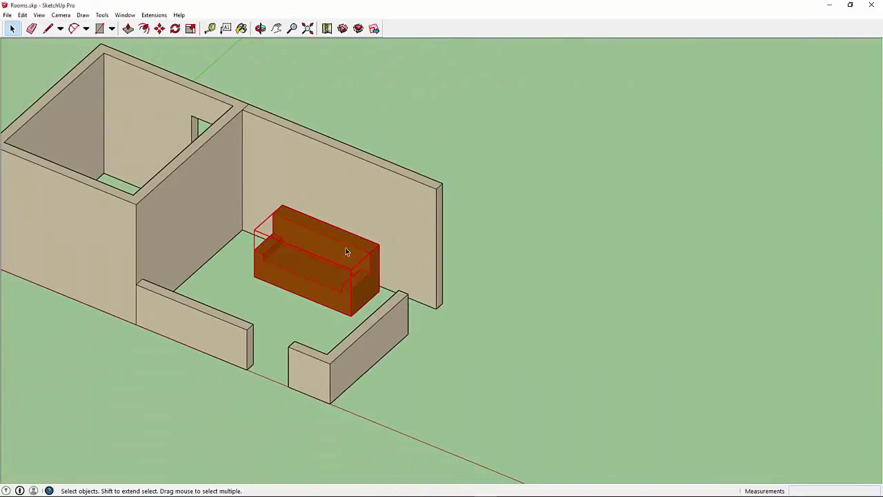
click(371, 186)
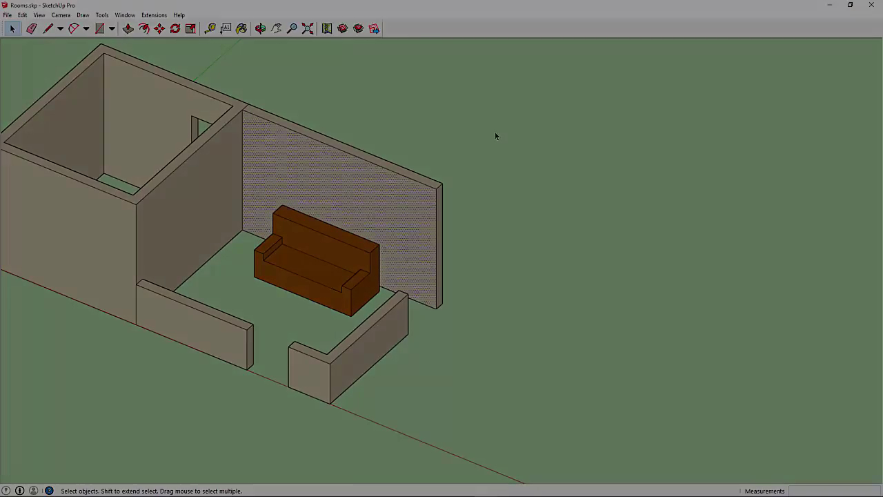